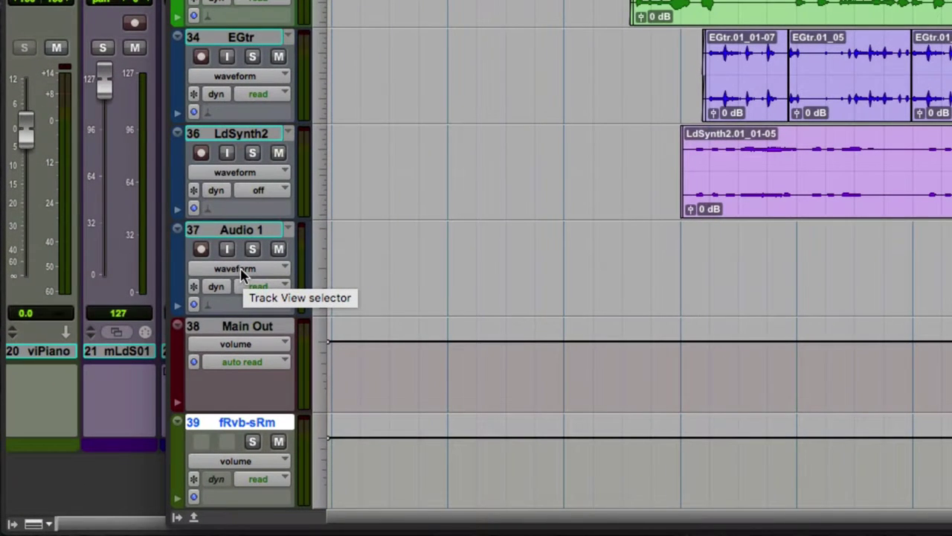
Show the Track View choices for Audio 1, leaving waveform selected.
click(242, 270)
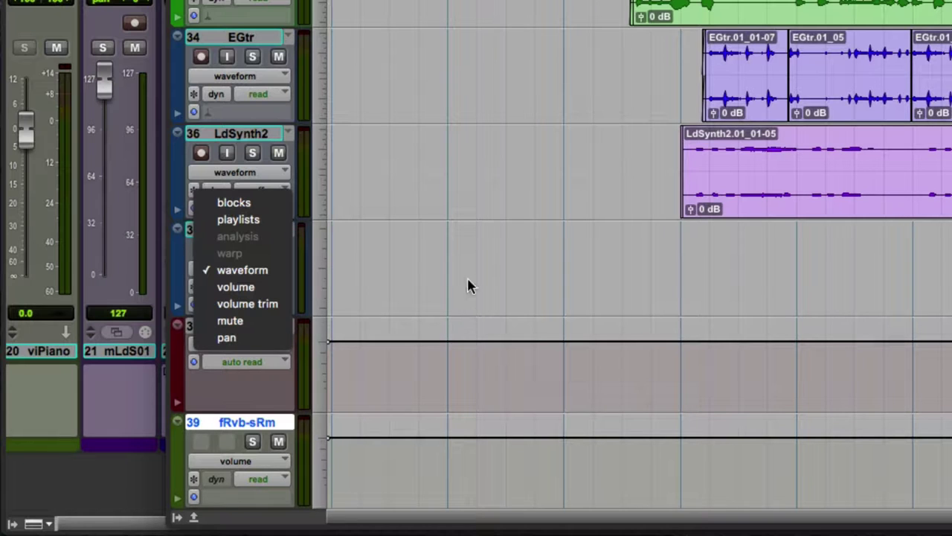
click(423, 264)
scroll(362, 136, up, 15)
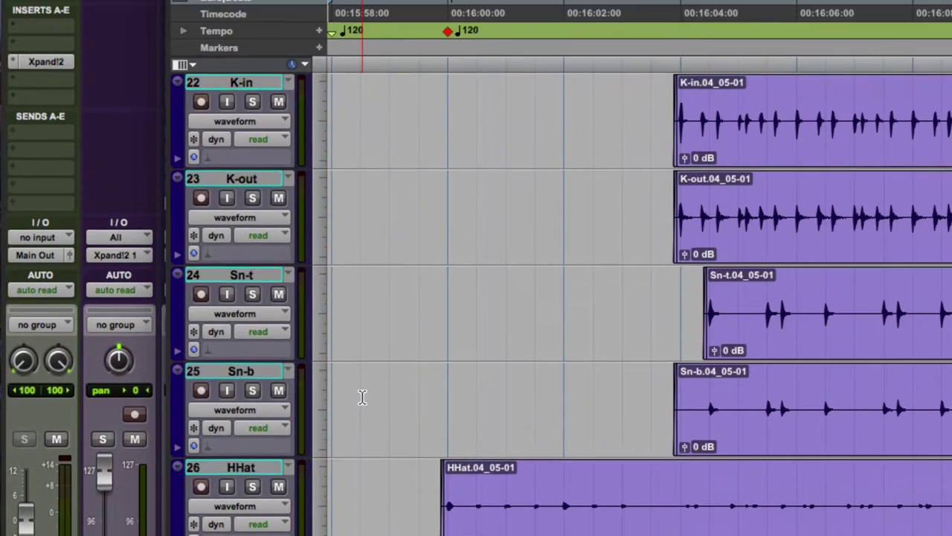
scroll(361, 294, up, 5)
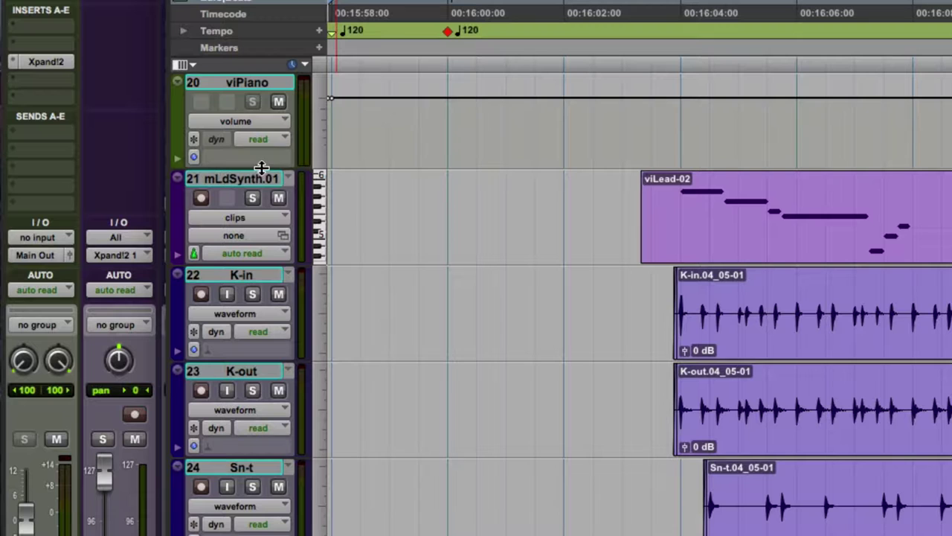
click(276, 220)
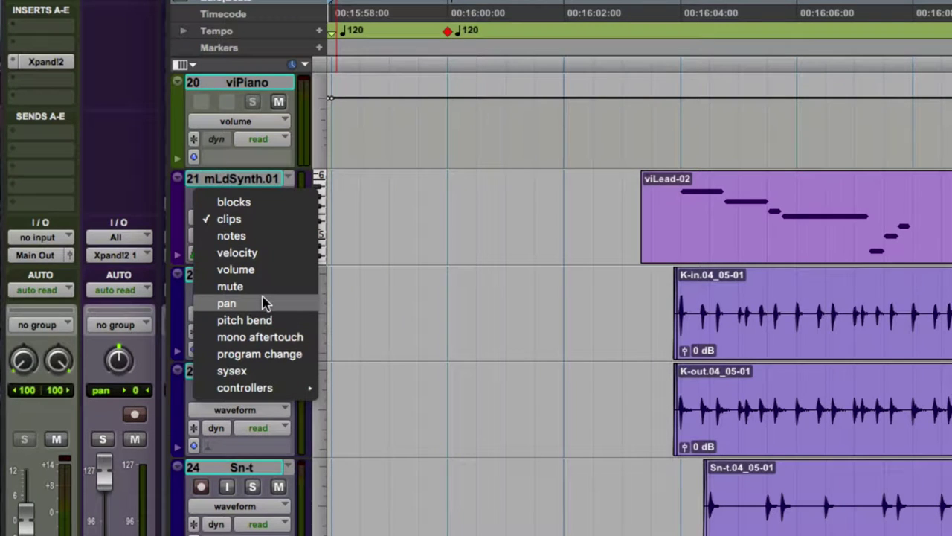
click(361, 235)
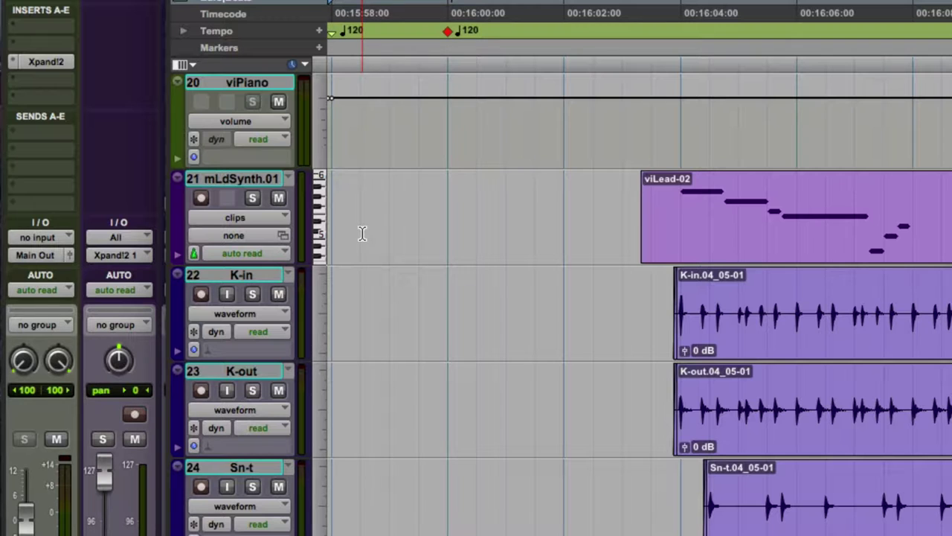
click(330, 221)
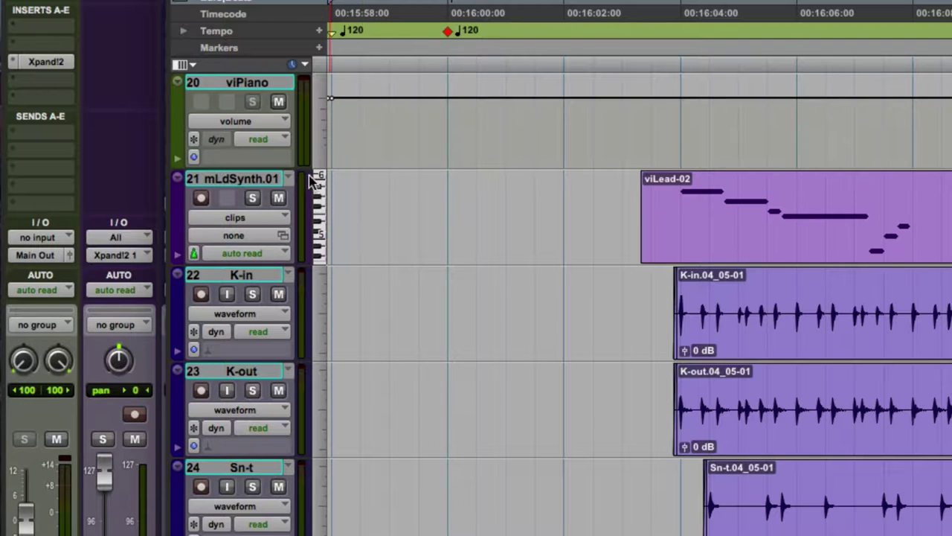
click(281, 124)
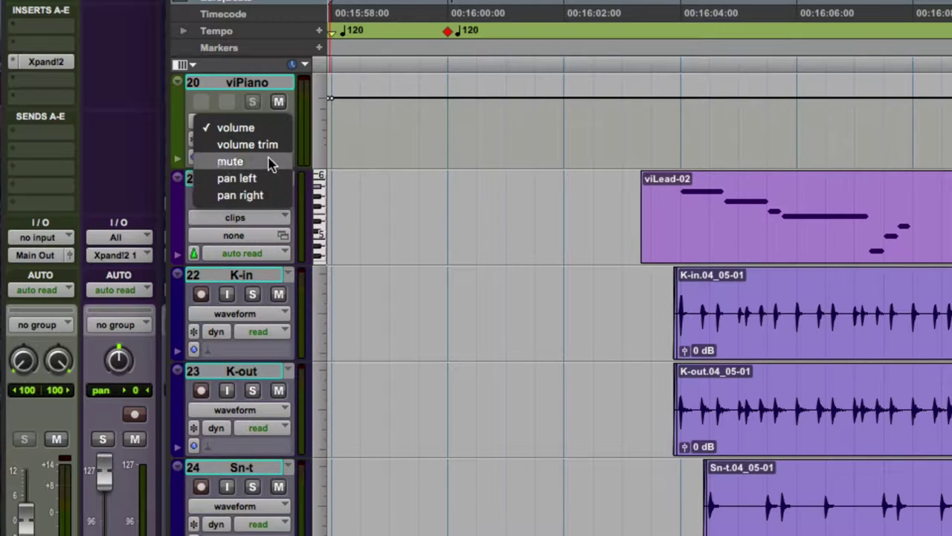
click(385, 159)
scroll(386, 467, down, 2)
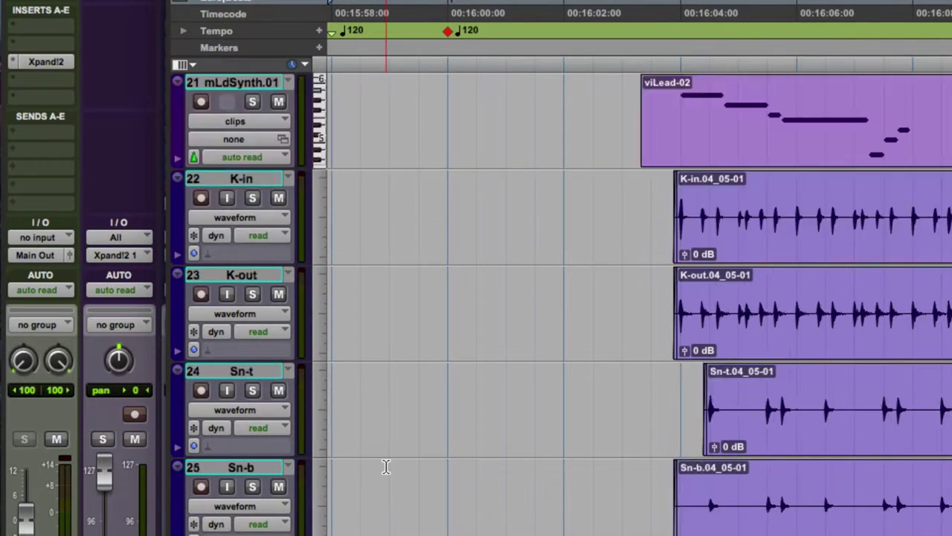
scroll(386, 467, down, 10)
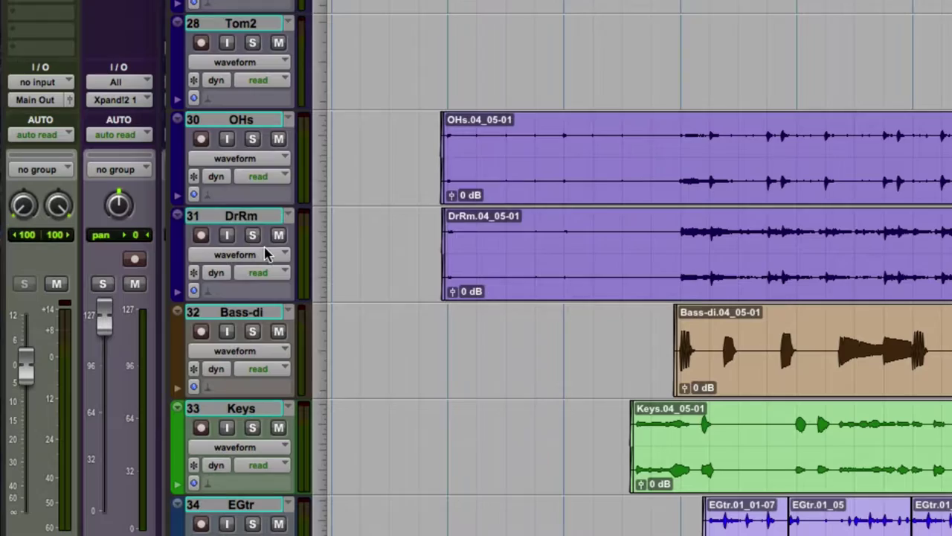
click(267, 254)
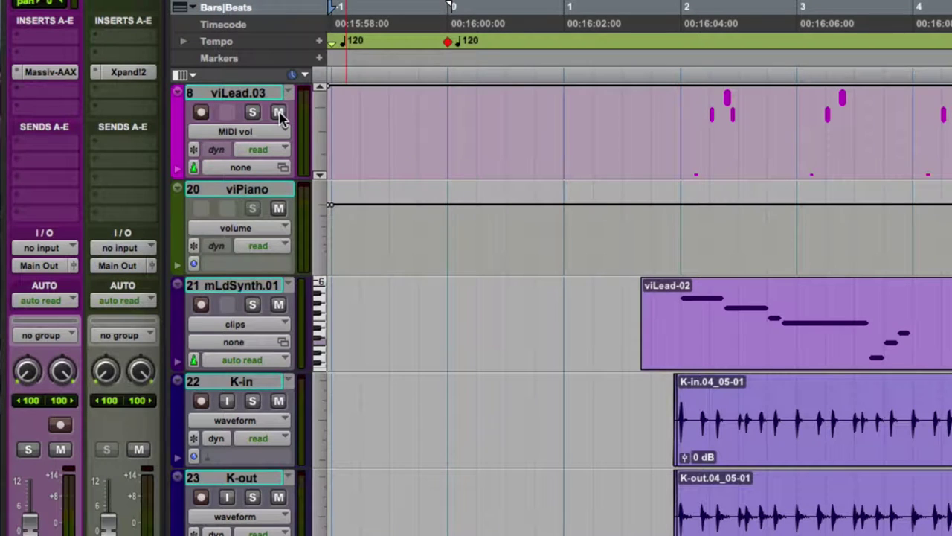
click(270, 130)
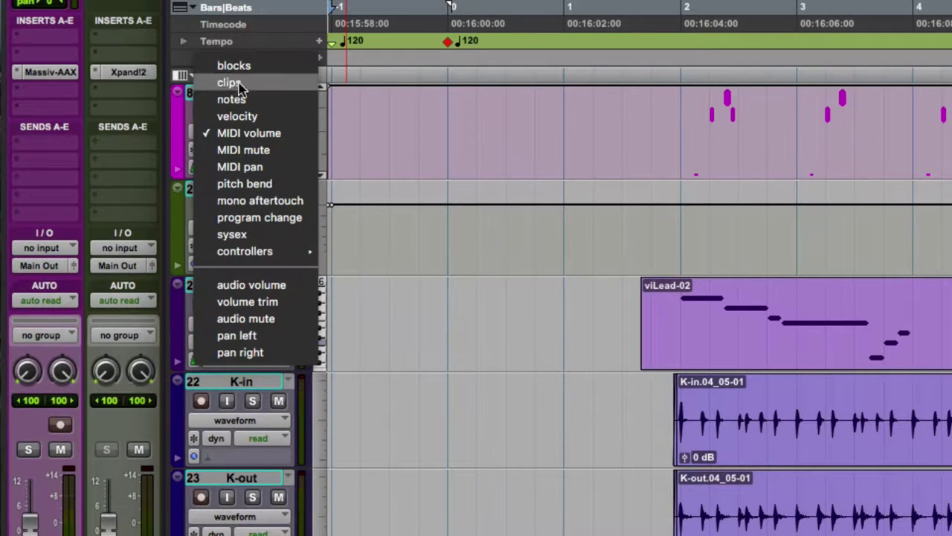
click(439, 266)
click(268, 327)
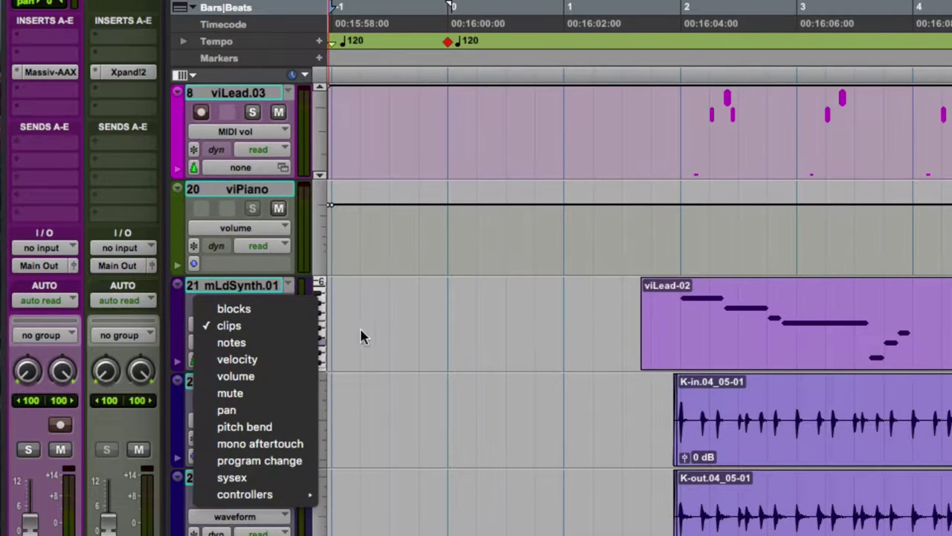
click(372, 304)
click(261, 133)
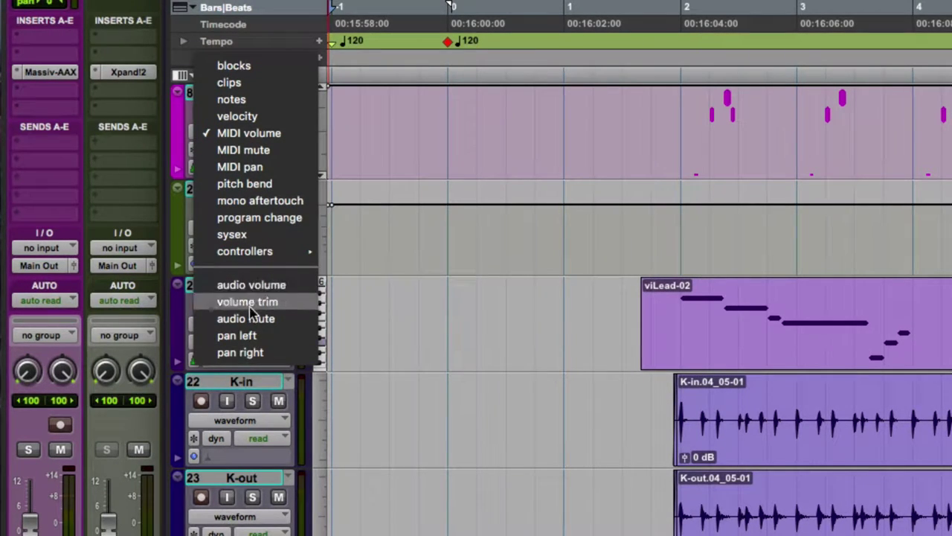
click(358, 294)
click(267, 230)
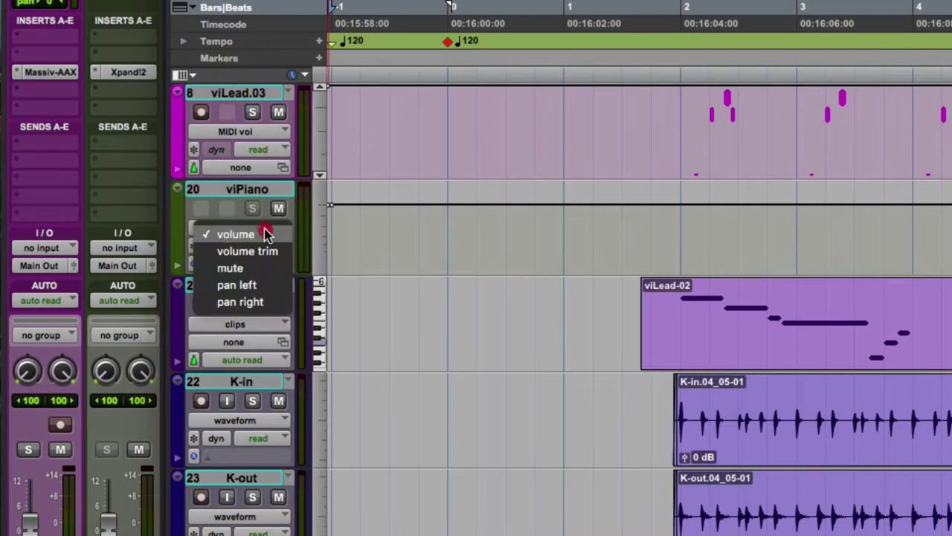
click(384, 225)
click(235, 92)
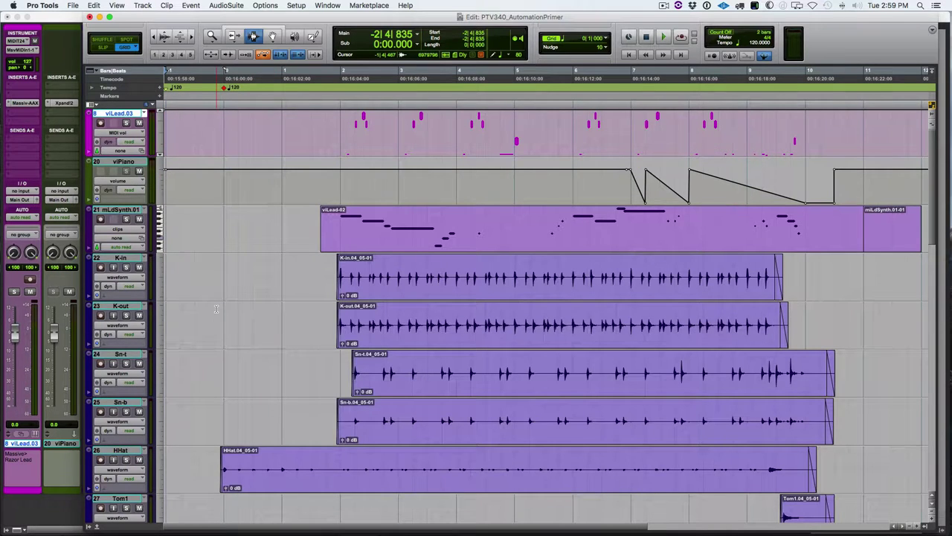
Inspect the view options for the Bass-di and DrRm tracks, leaving both unchanged.
scroll(216, 309, down, 8)
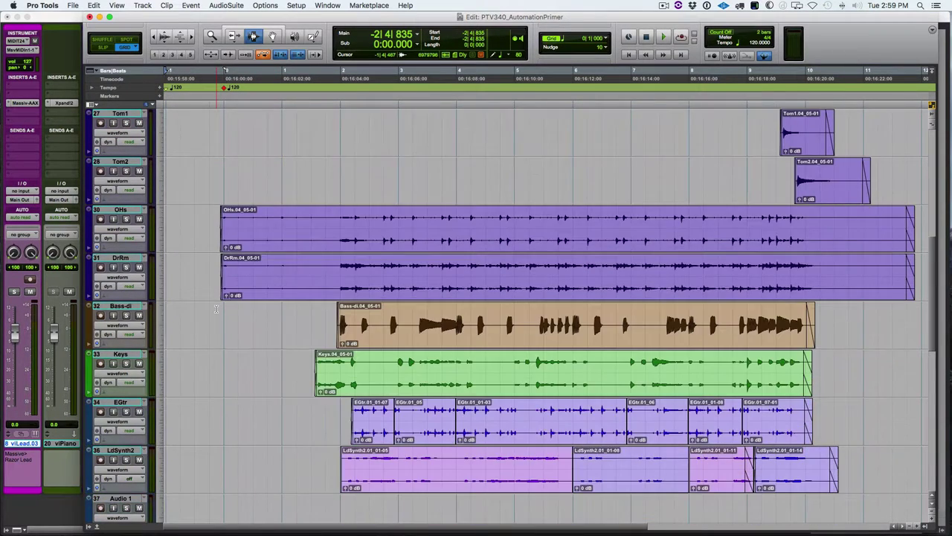
scroll(215, 309, down, 2)
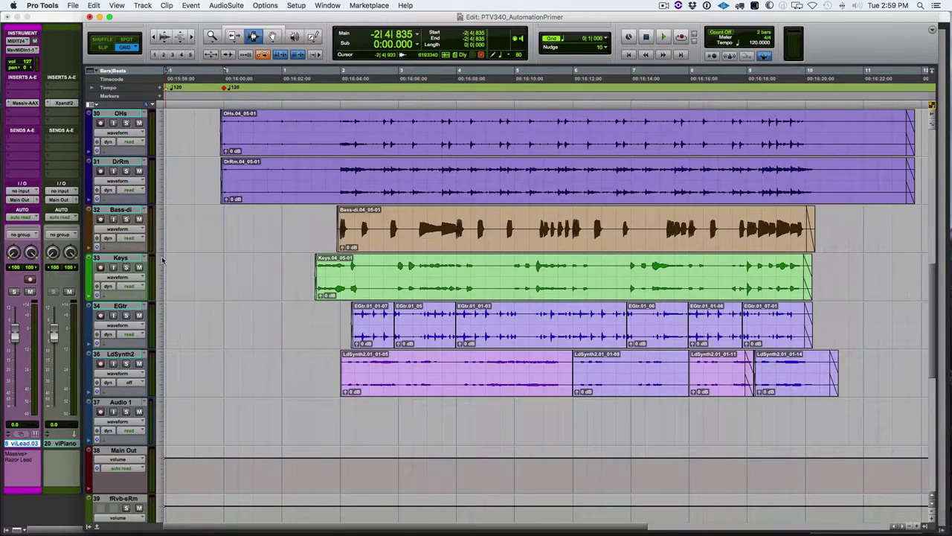
click(134, 233)
mouse_move(128, 273)
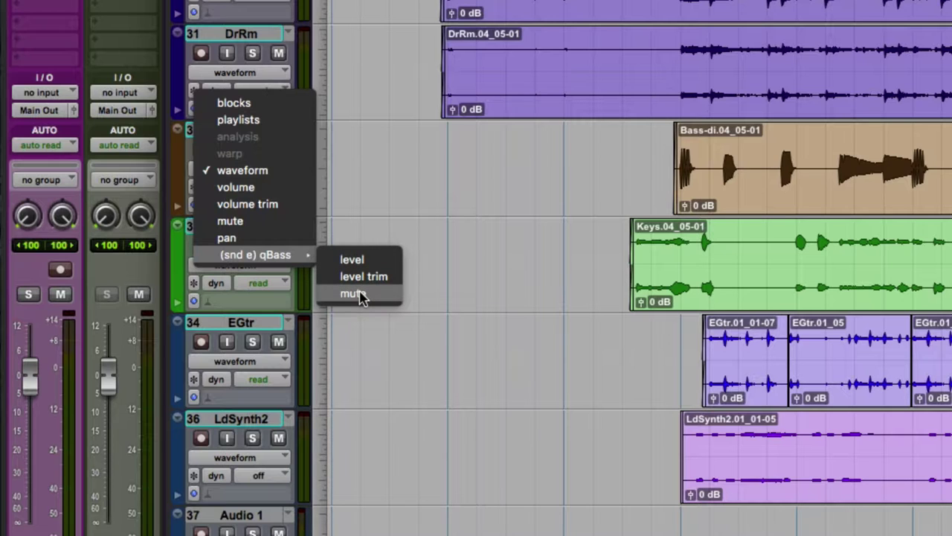
click(503, 253)
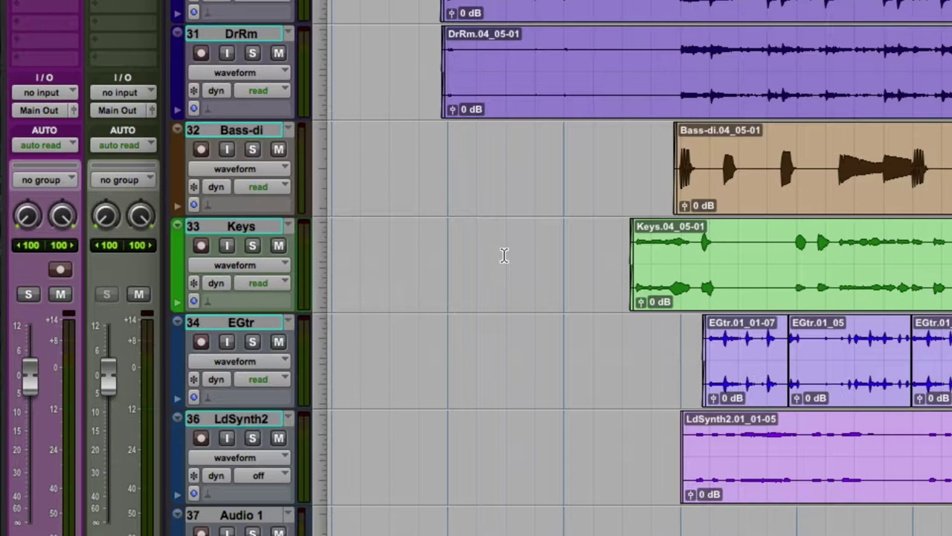
scroll(468, 245, up, 5)
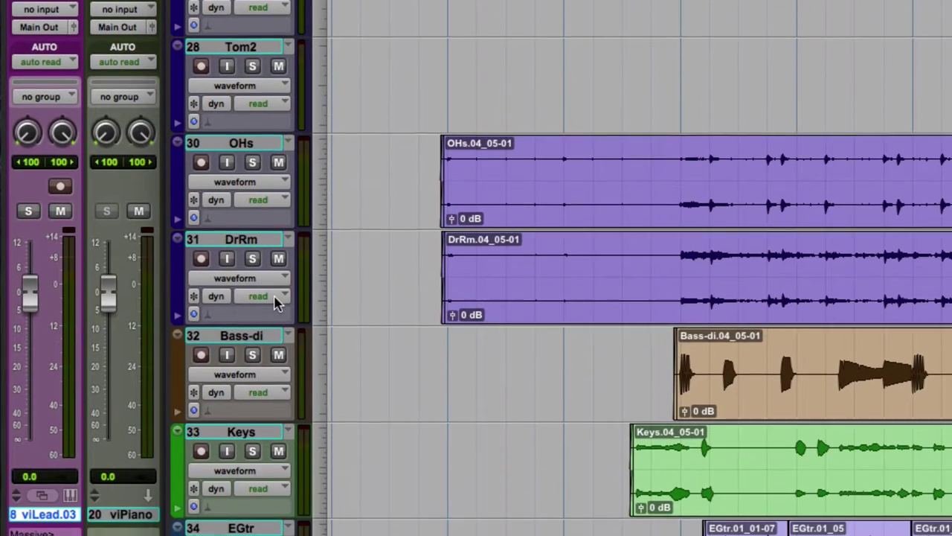
scroll(275, 302, down, 3)
click(286, 200)
mouse_move(285, 316)
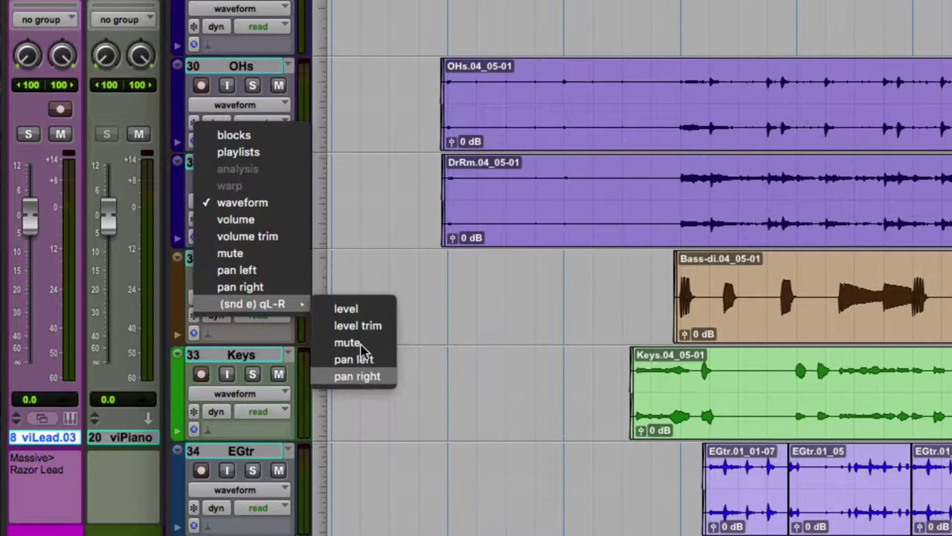
click(382, 162)
Inspect the HHat and Audio 1 view options, keeping Audio 1 on waveform.
scroll(320, 60, up, 2)
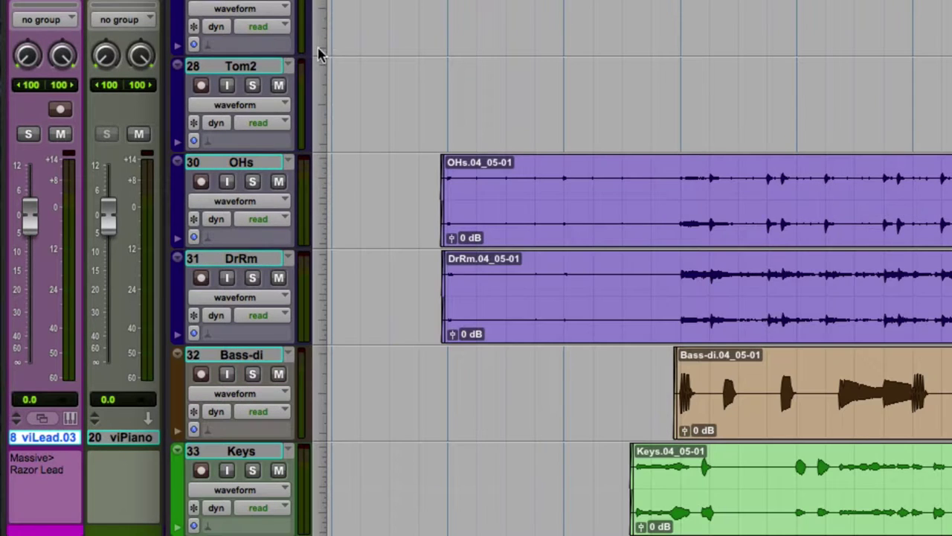
scroll(283, 206, up, 6)
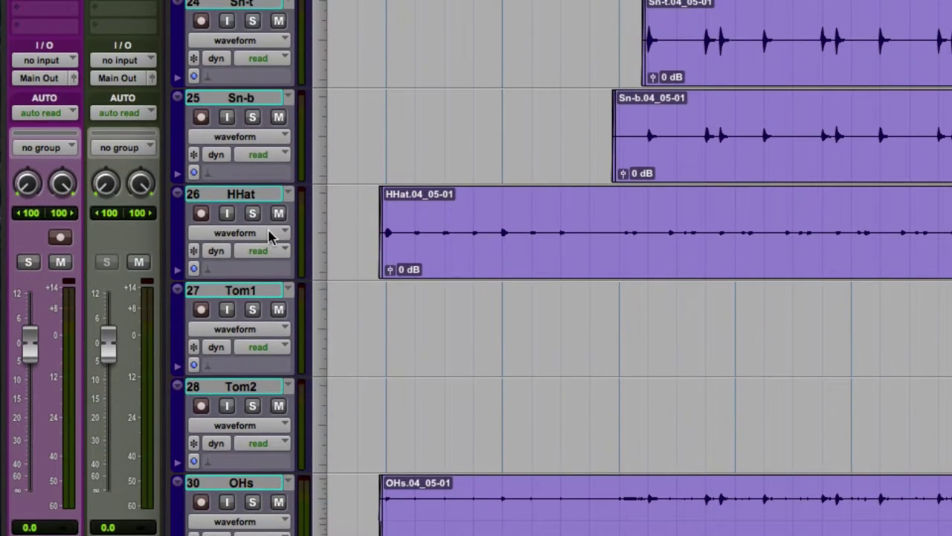
click(271, 233)
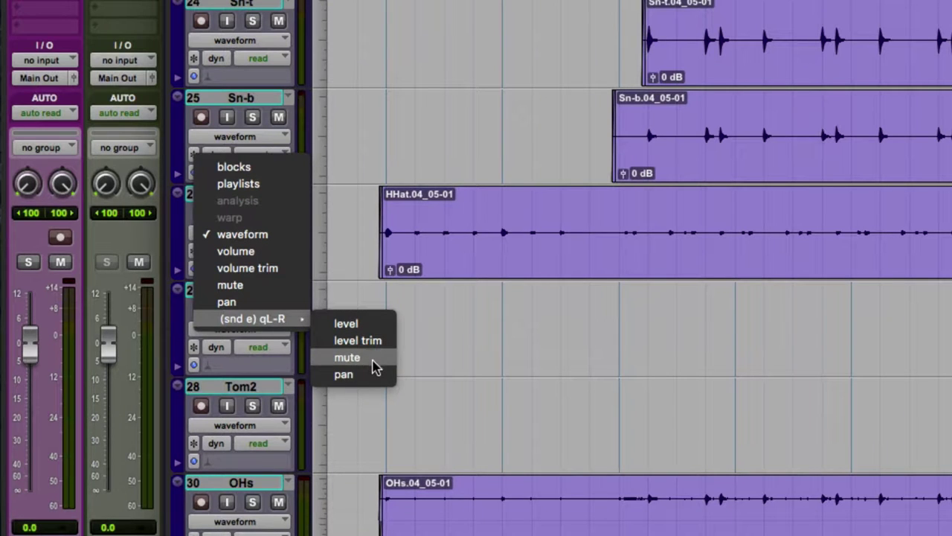
click(538, 380)
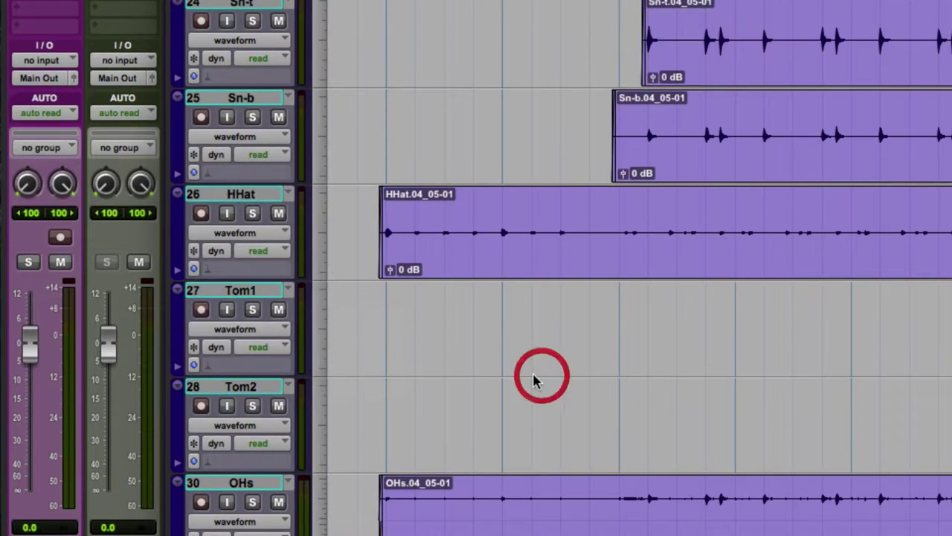
scroll(534, 375, down, 5)
scroll(534, 374, down, 1)
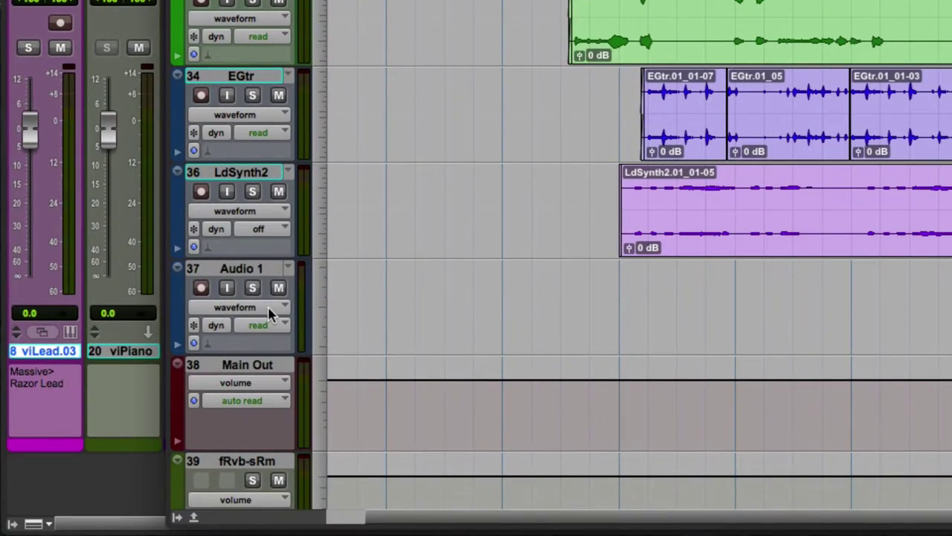
click(269, 312)
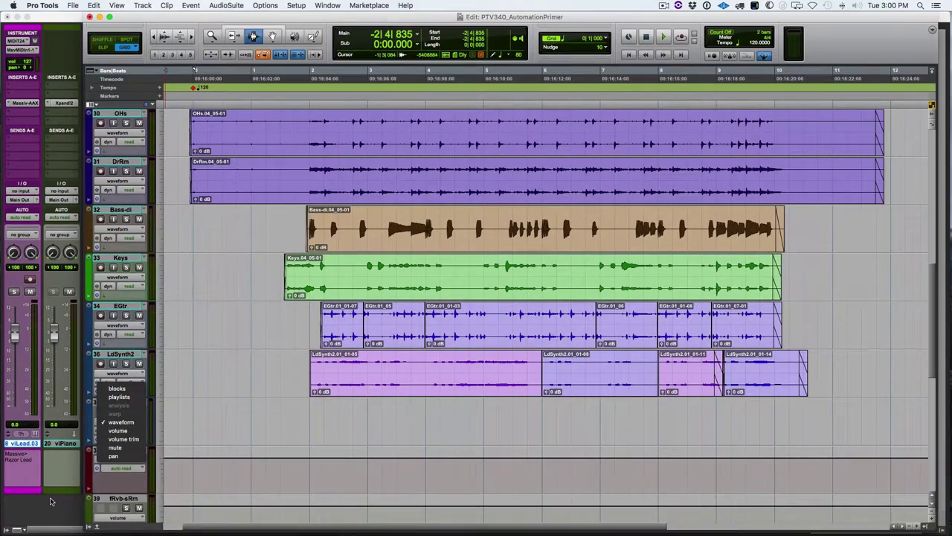
click(95, 473)
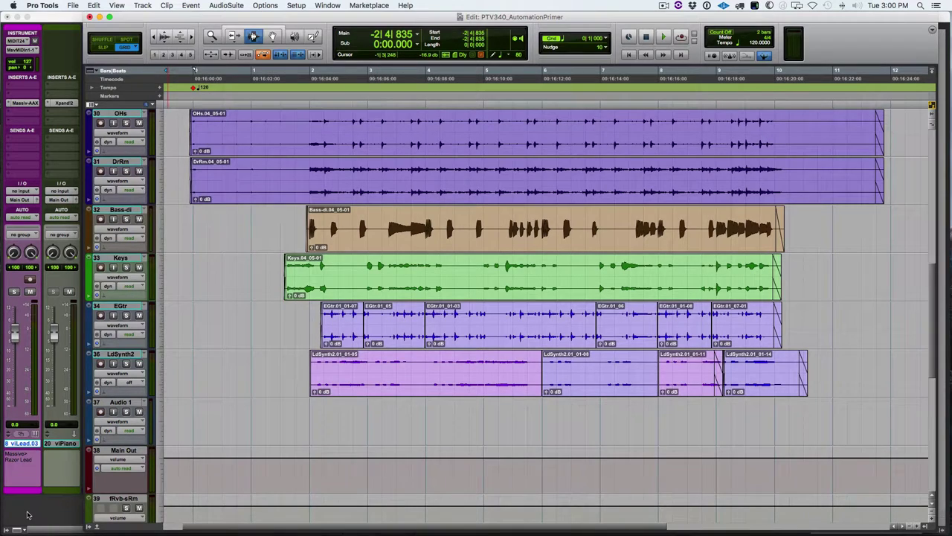
In the Mix window, send Audio 1 to the fRvb-sRm track at about -14.7 dB.
key(super+equal)
click(652, 445)
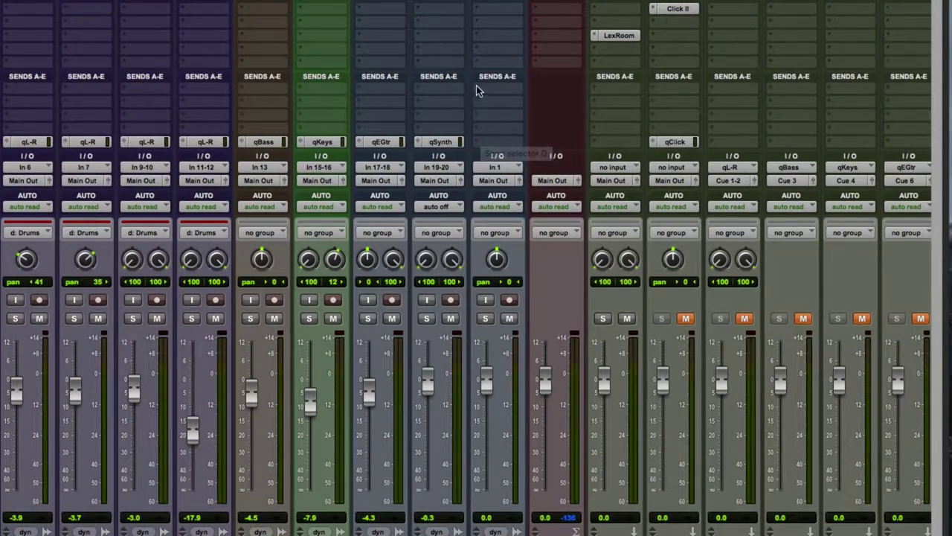
click(635, 136)
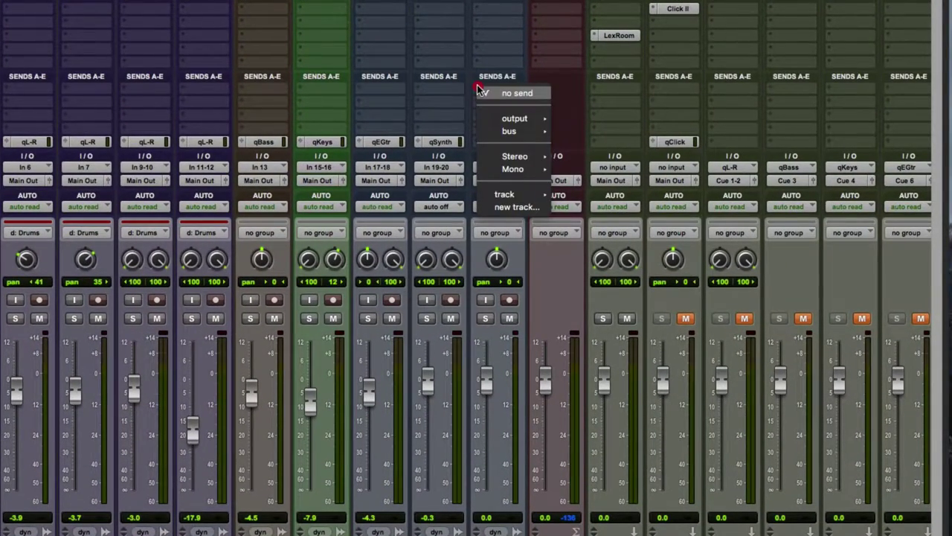
mouse_move(497, 196)
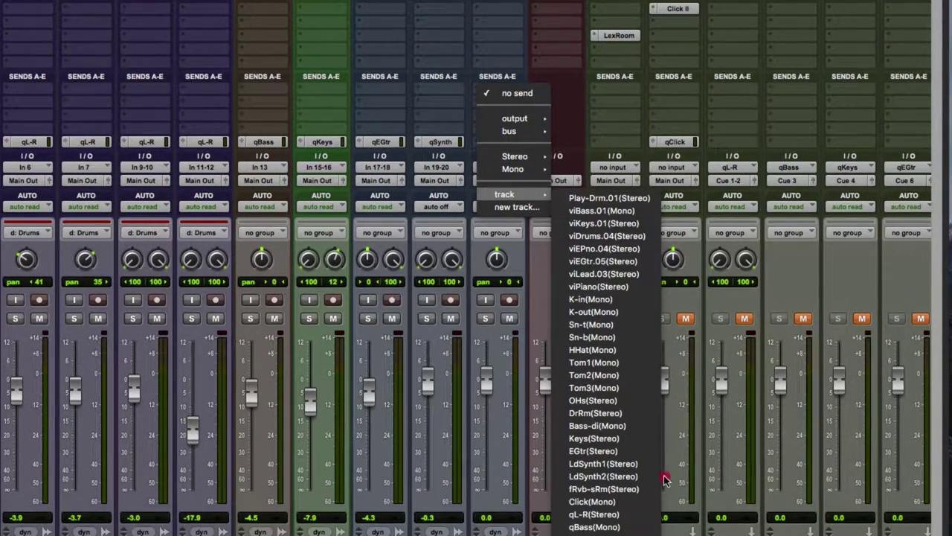
click(622, 490)
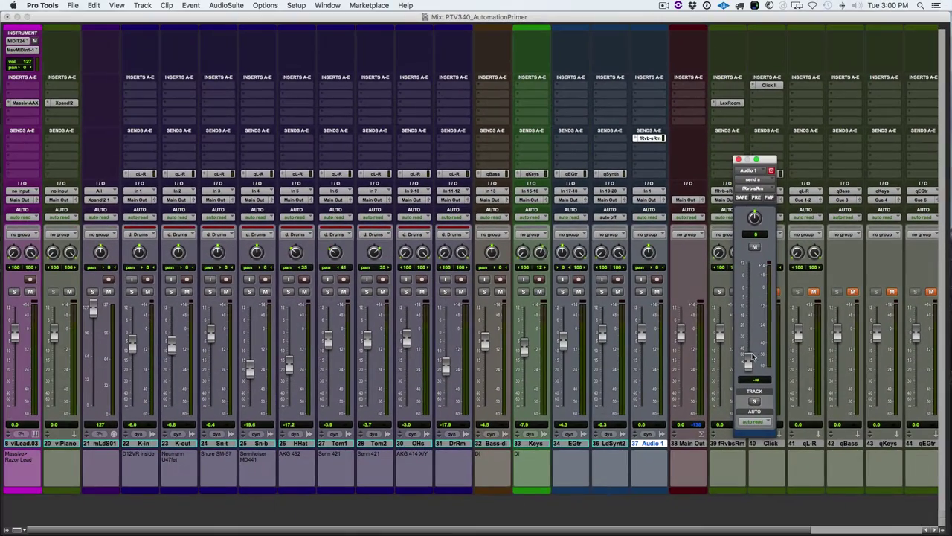
drag(750, 363, 749, 315)
click(738, 159)
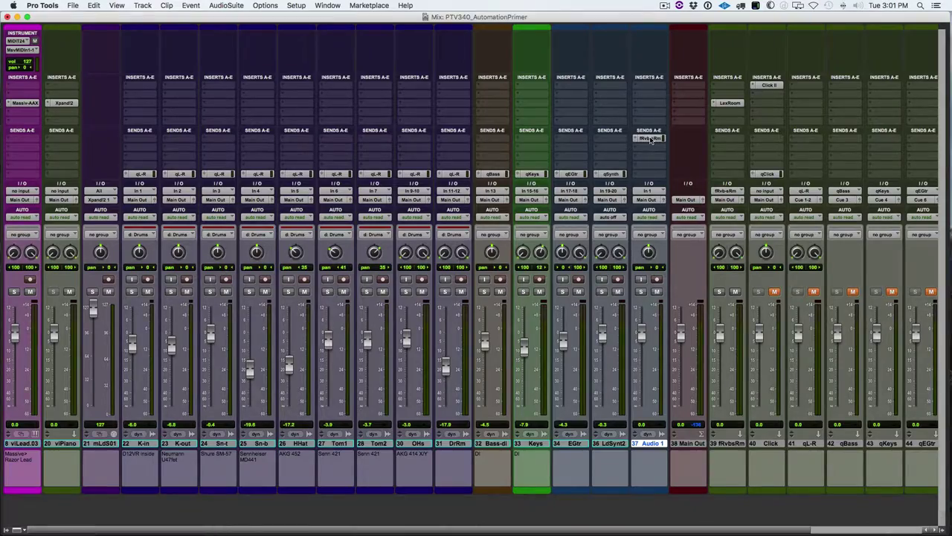
key(super+equal)
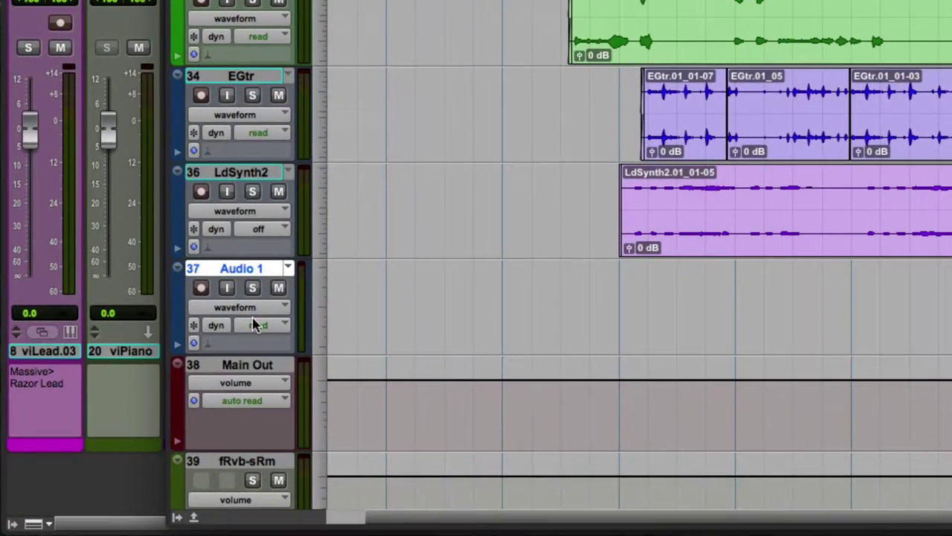
Confirm Audio 1 can display the (snd a) fRvb-sRm lane, then return to the Mix window.
click(261, 307)
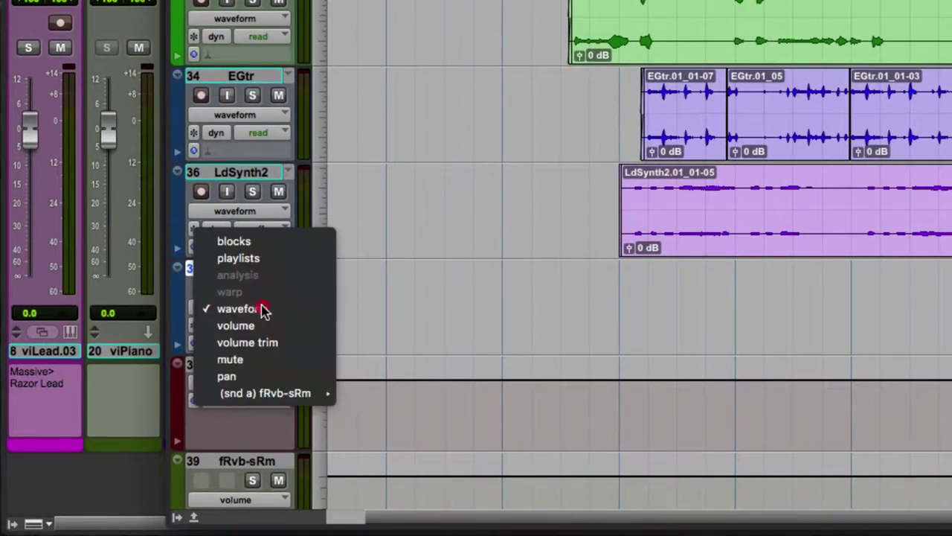
mouse_move(275, 400)
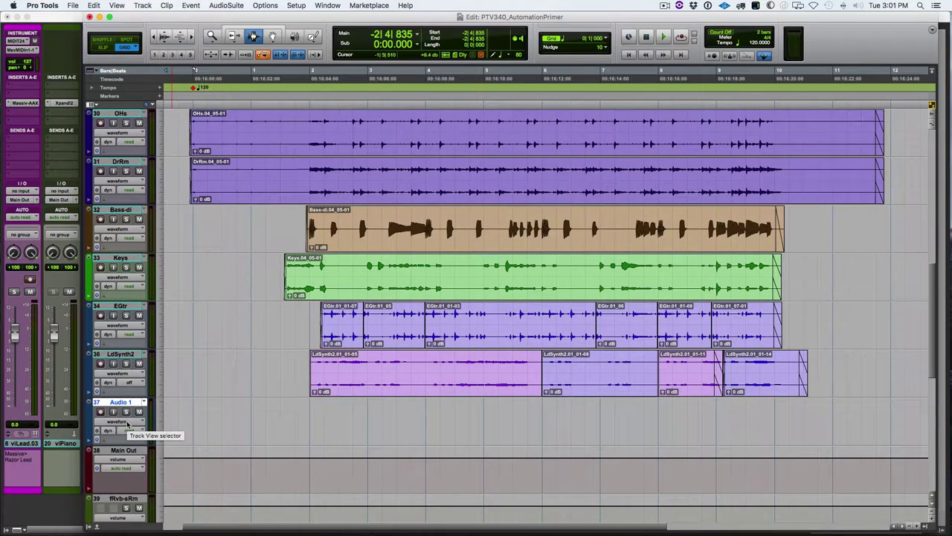
key(super)
key(super+equal)
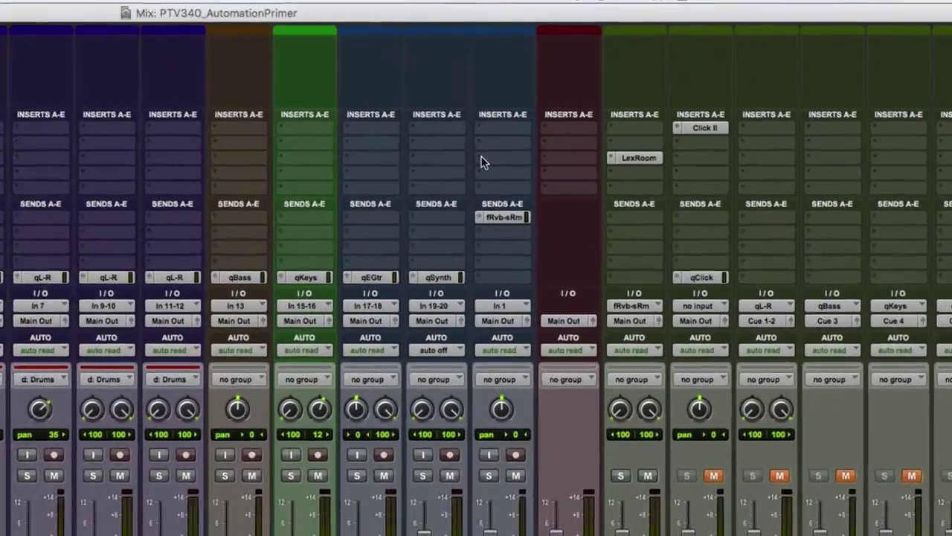
Insert an EQ3 1-Band plug-in on Audio 1's first insert slot and reposition its window.
click(641, 103)
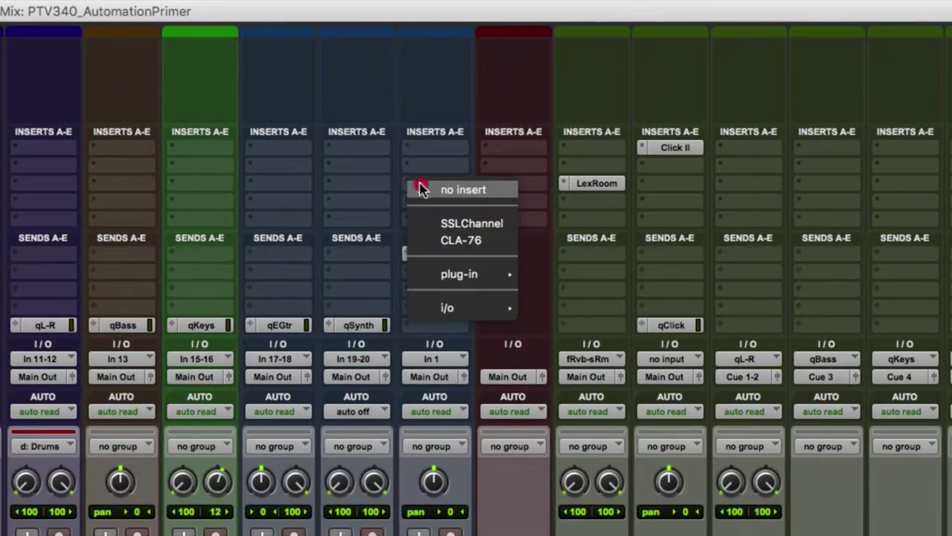
mouse_move(488, 274)
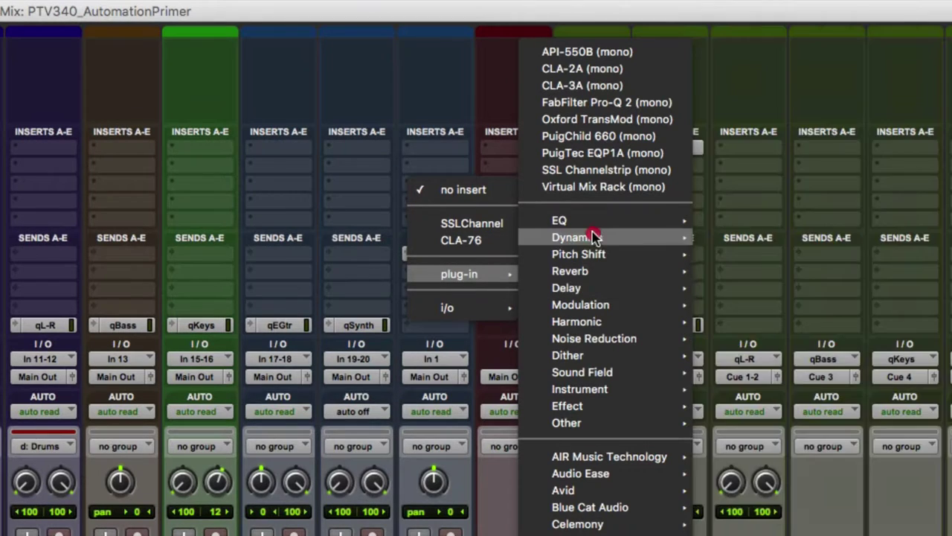
mouse_move(595, 232)
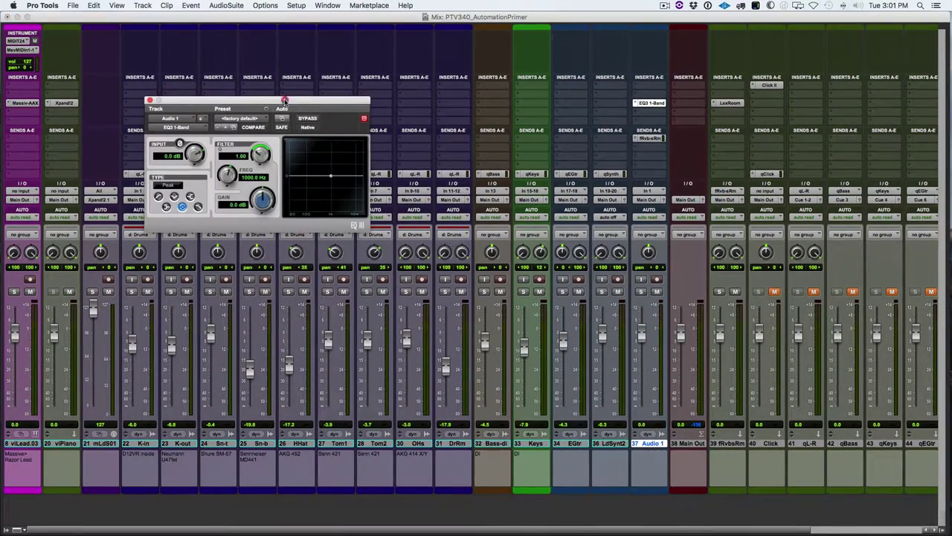
drag(275, 102, 536, 101)
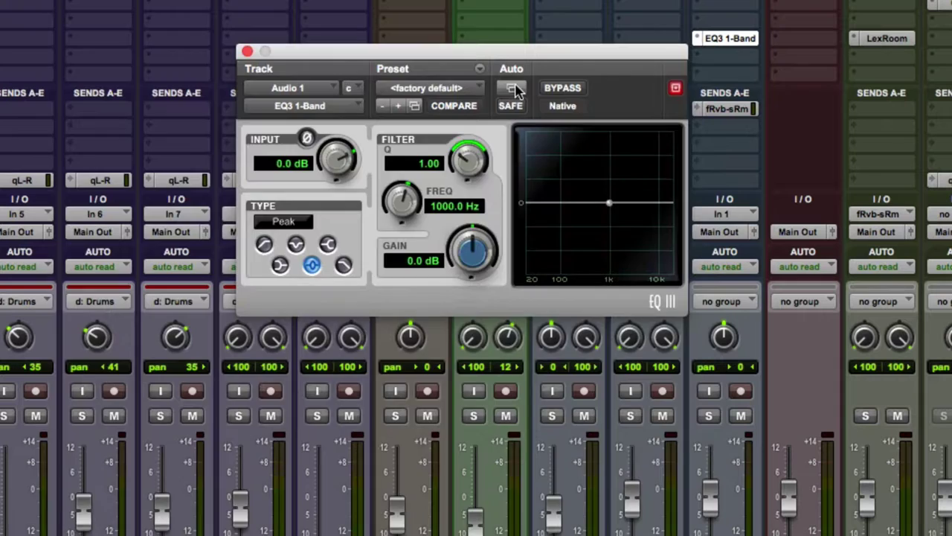
Enable the EQ3 Frequency parameter for automation.
click(510, 88)
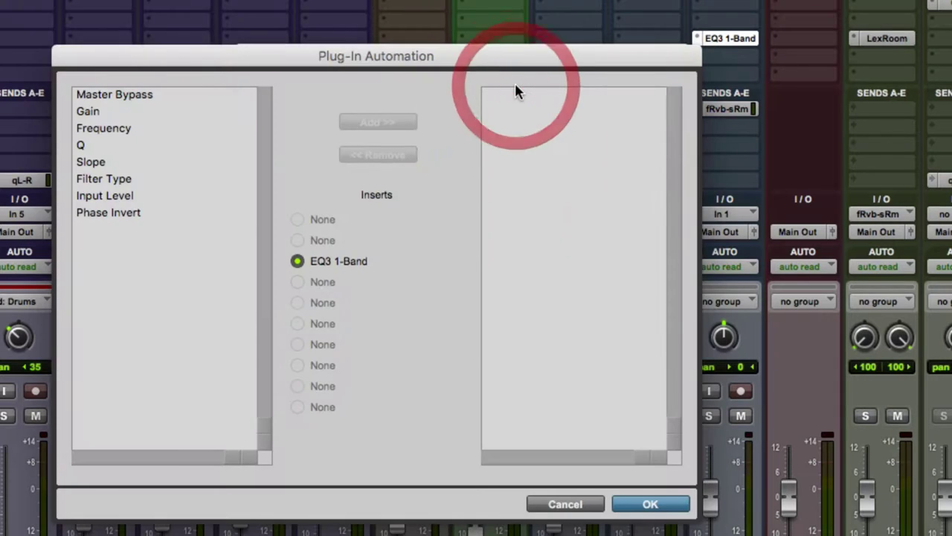
click(105, 130)
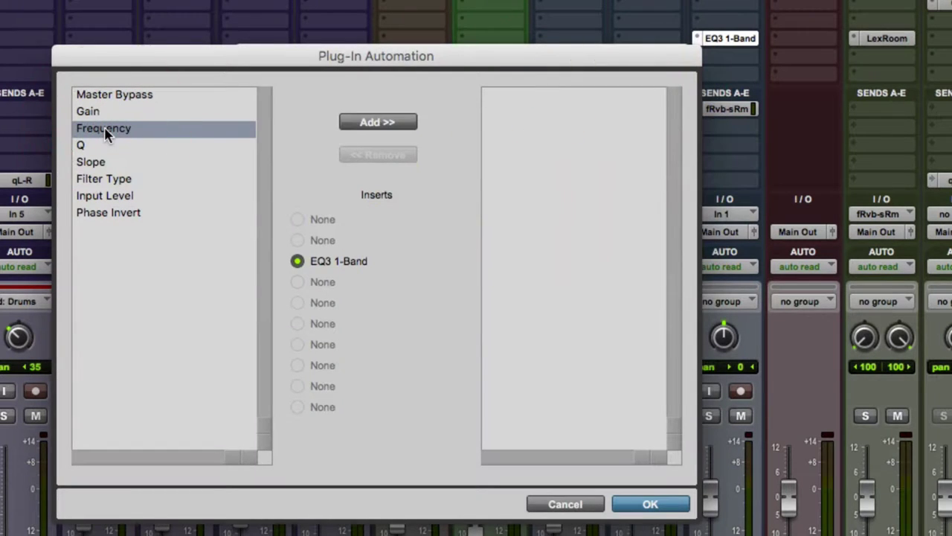
click(389, 125)
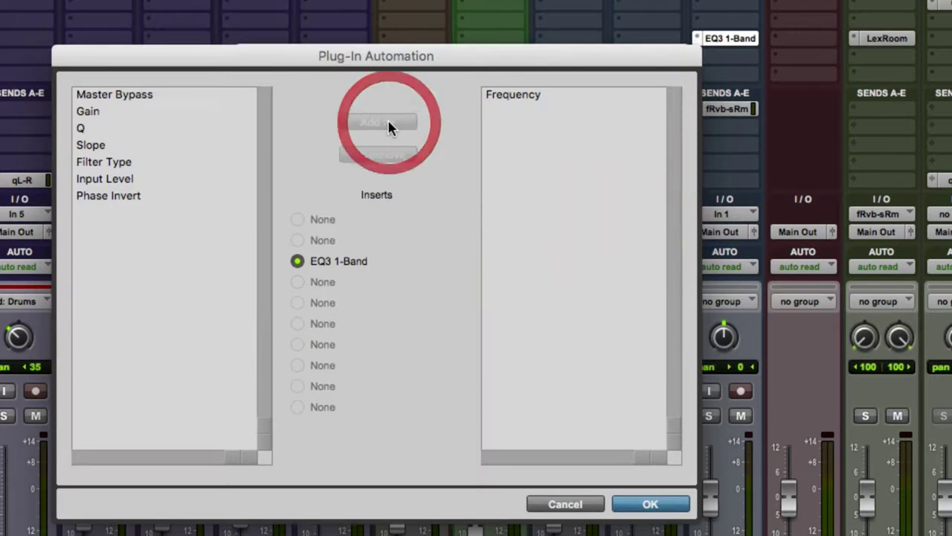
click(632, 505)
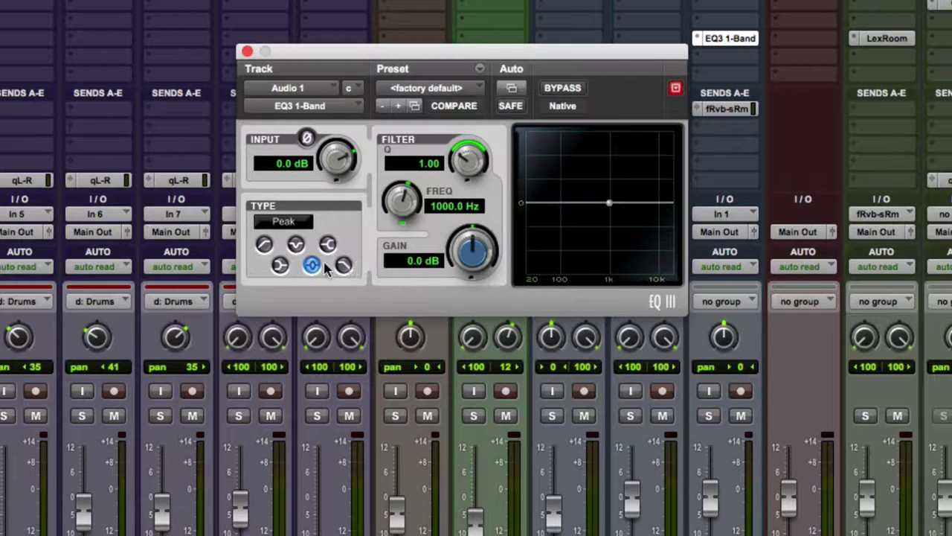
Make the EQ3 a high-pass filter with its cutoff lowered to about 125.9 Hz.
click(263, 245)
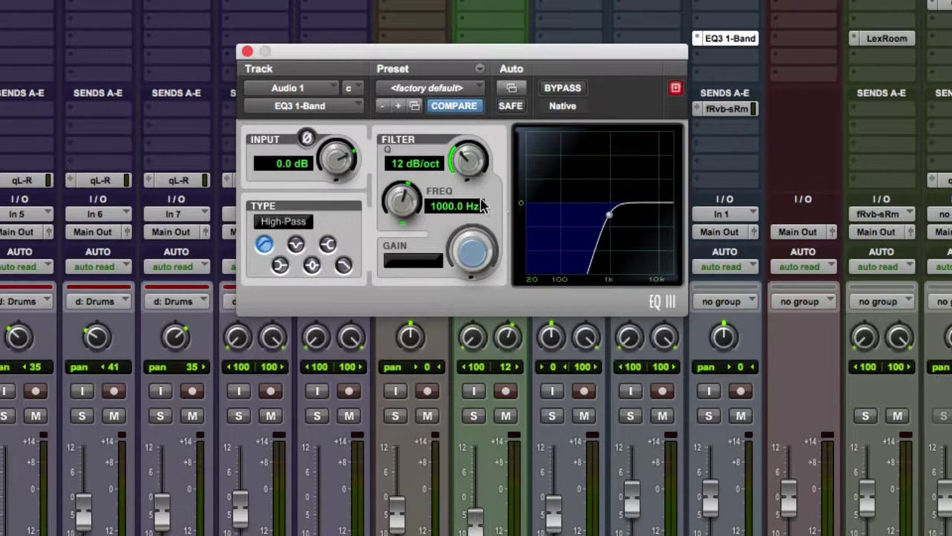
drag(401, 201, 386, 237)
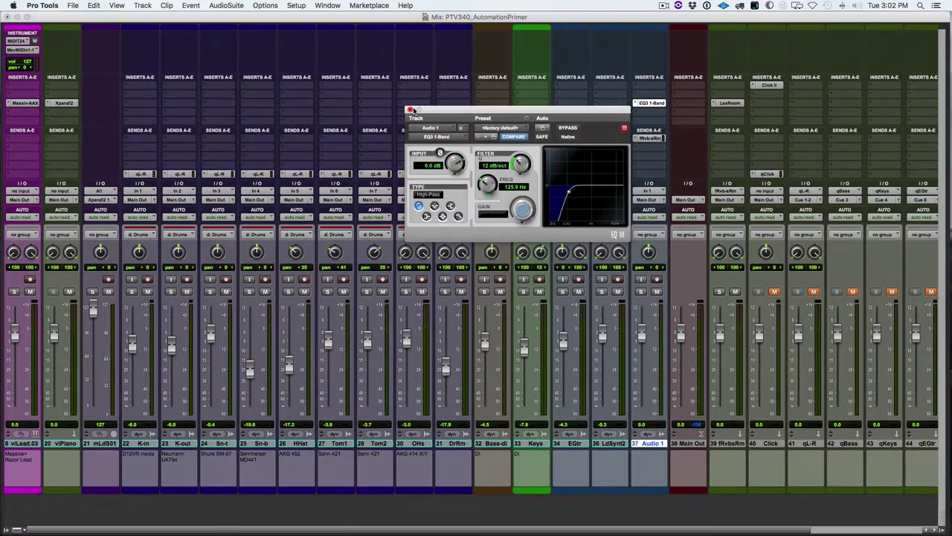
click(410, 110)
Back in the Edit window, check that Audio 1 now offers the EQ3 1-Band Frequency lane.
key(super+equal)
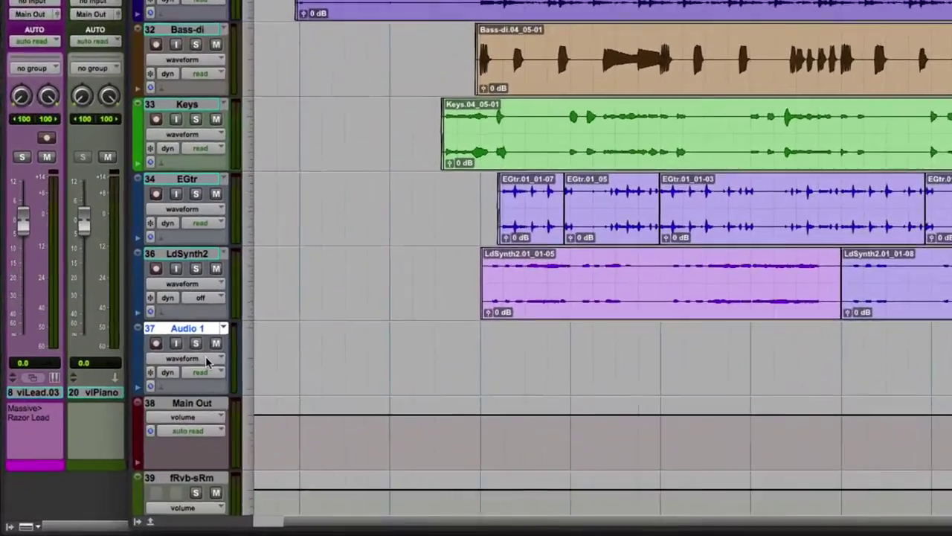
click(131, 421)
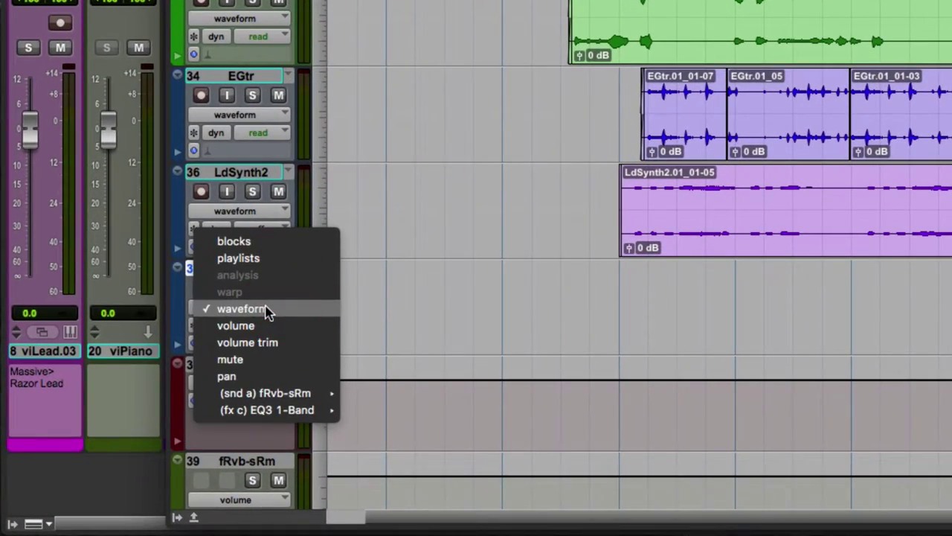
mouse_move(243, 415)
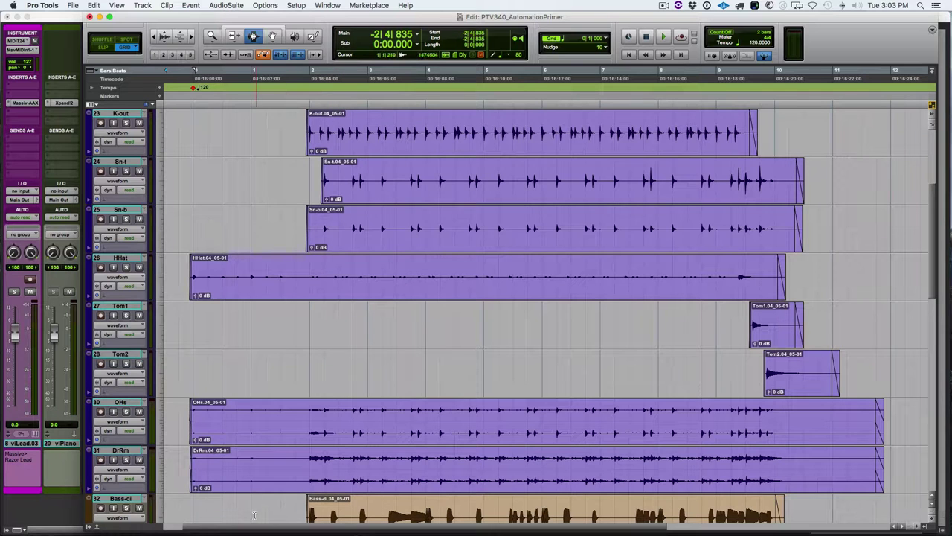
Change the Drums group type from Mix to Mix/Edit in its Modify settings.
click(89, 528)
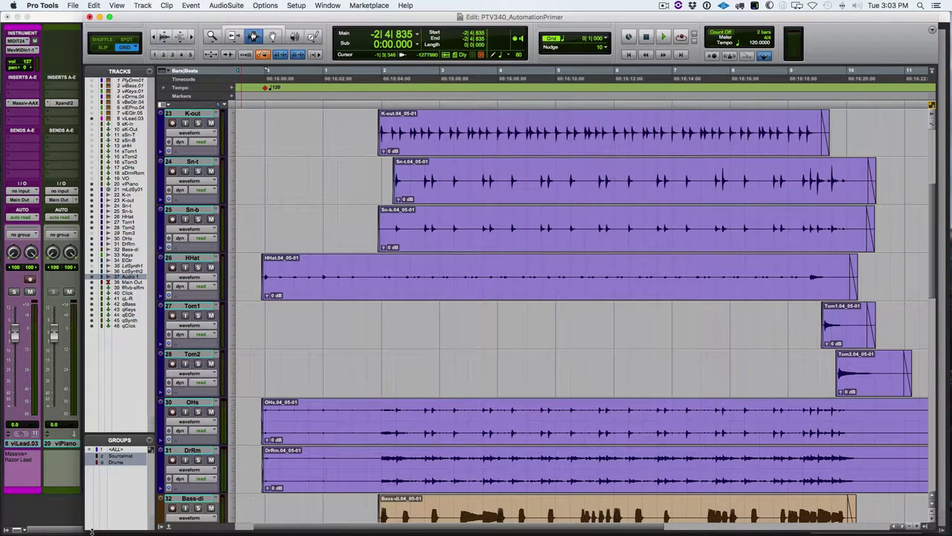
right_click(121, 464)
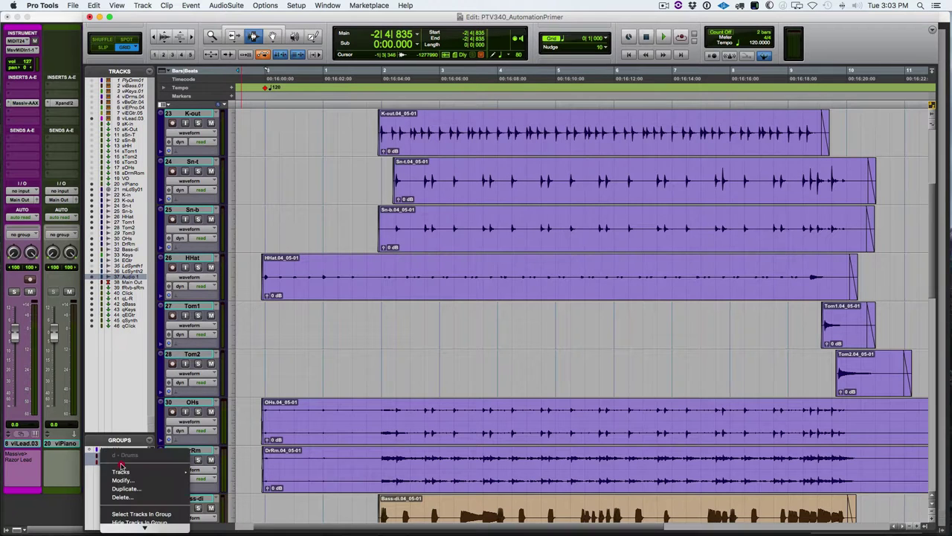
click(125, 479)
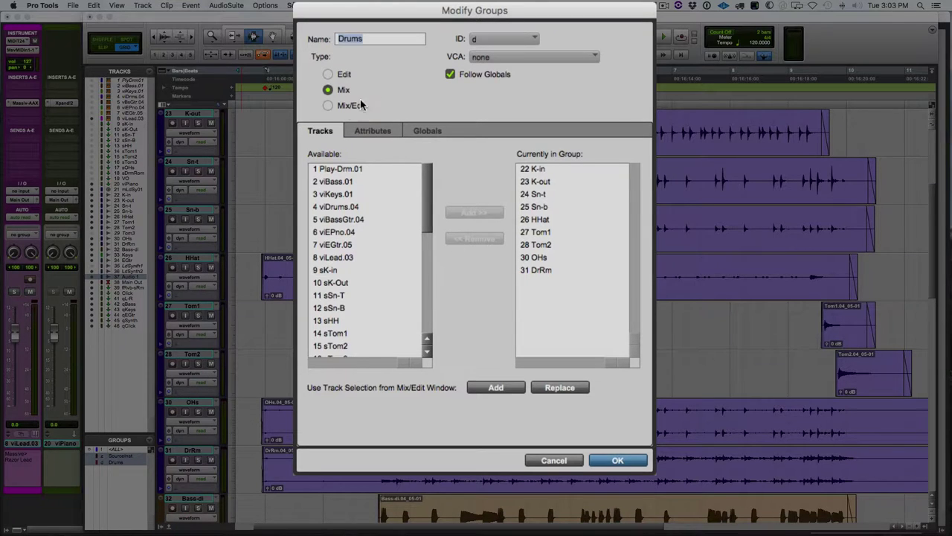
click(328, 106)
click(627, 464)
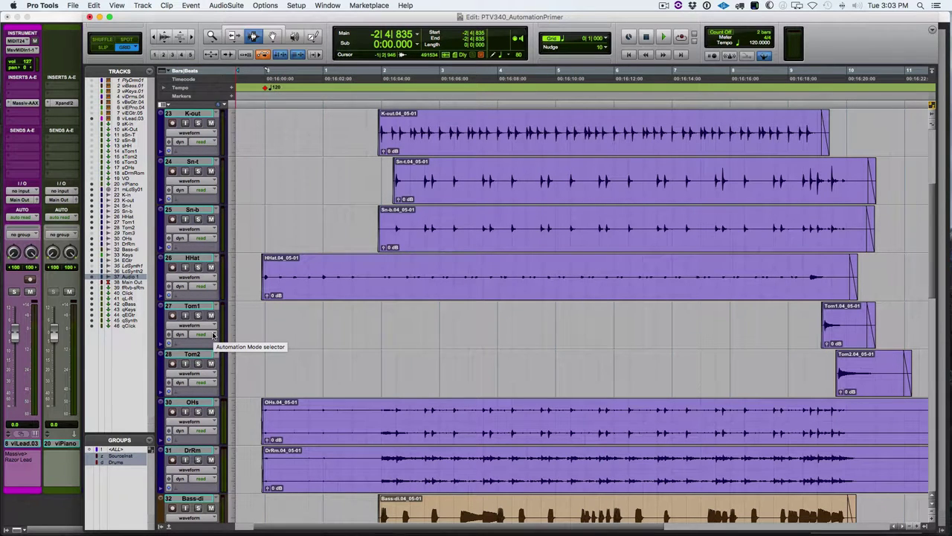
Put drum tracks K-in through DrRm in touch automation mode and show their volume lanes.
key(alt+shift)
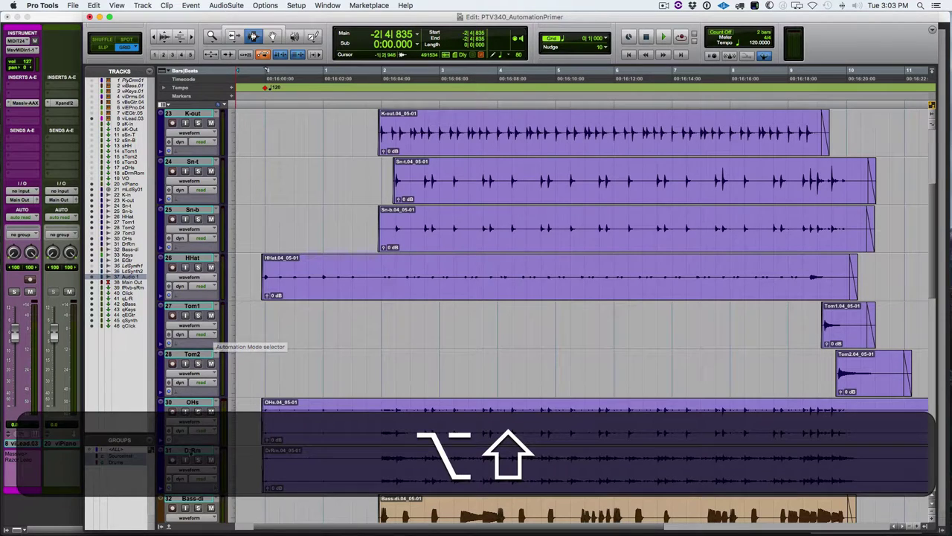
click(193, 449)
scroll(211, 364, up, 5)
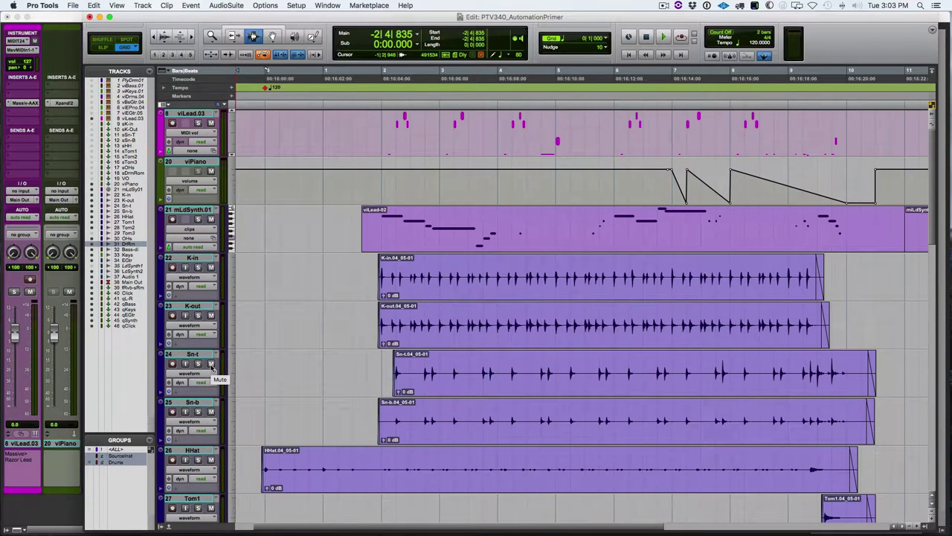
shift+click(192, 257)
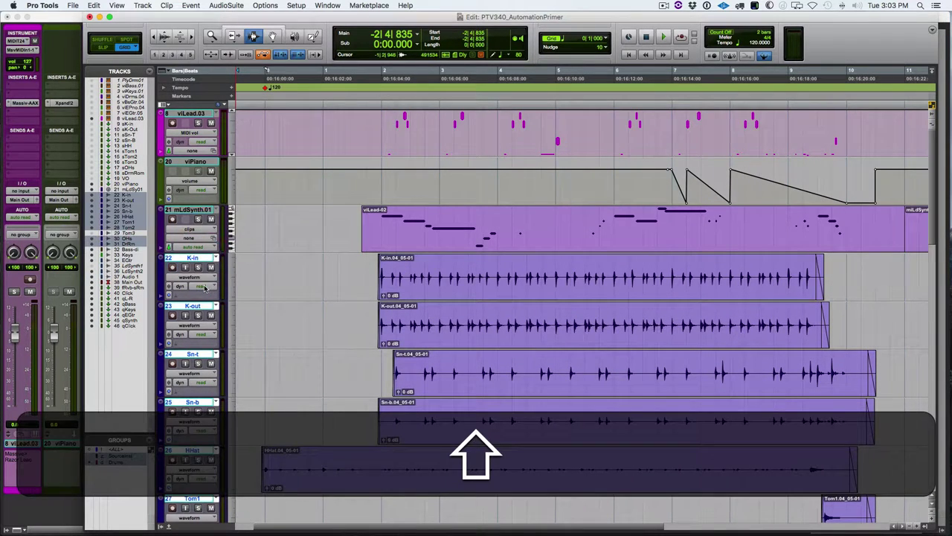
alt+shift+click(205, 288)
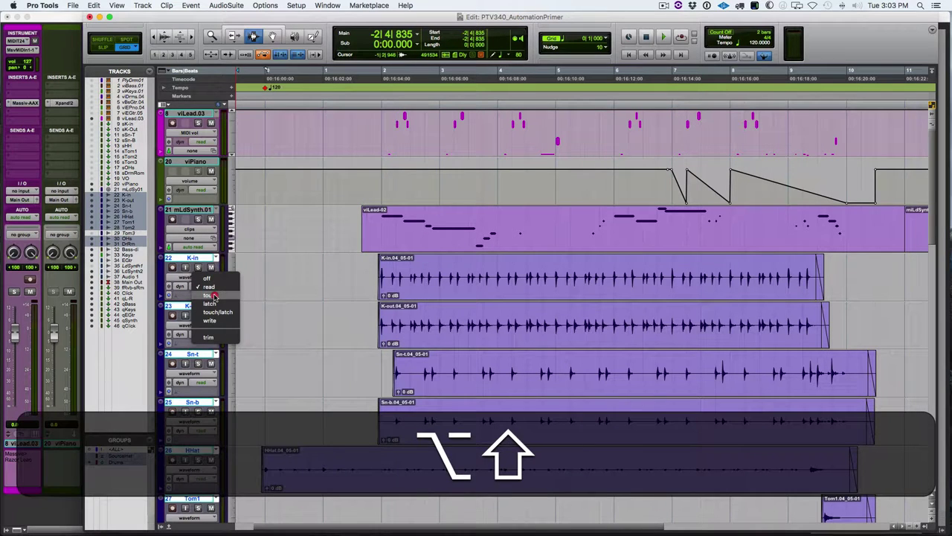
alt+shift+click(212, 295)
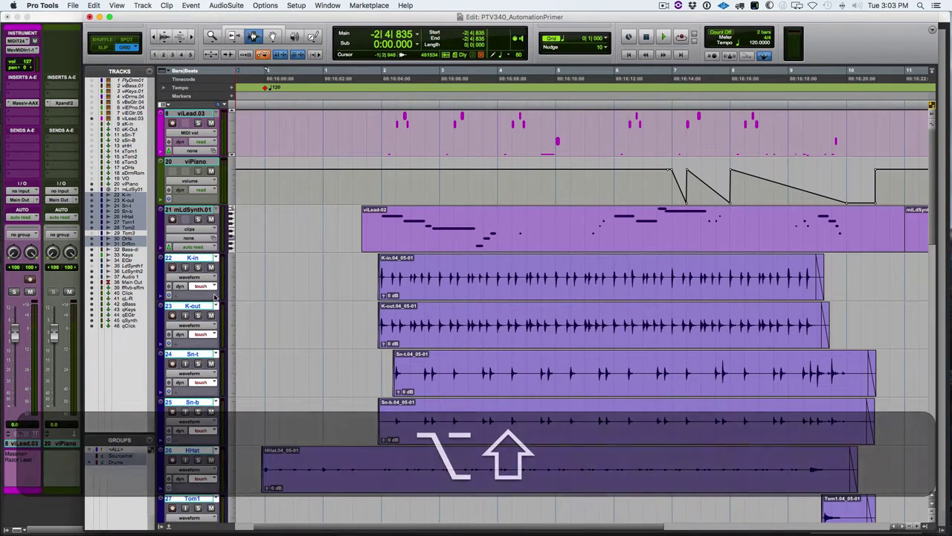
key(alt+minus)
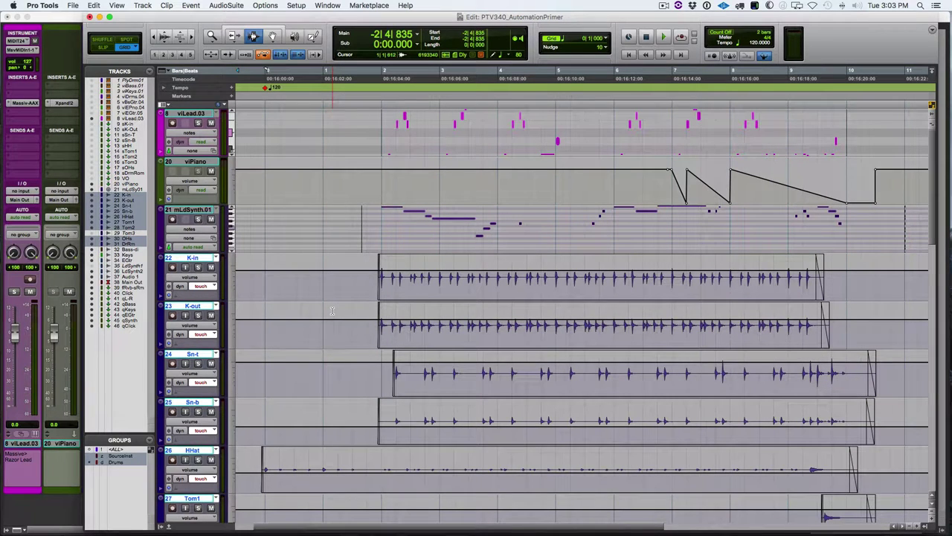
key(space)
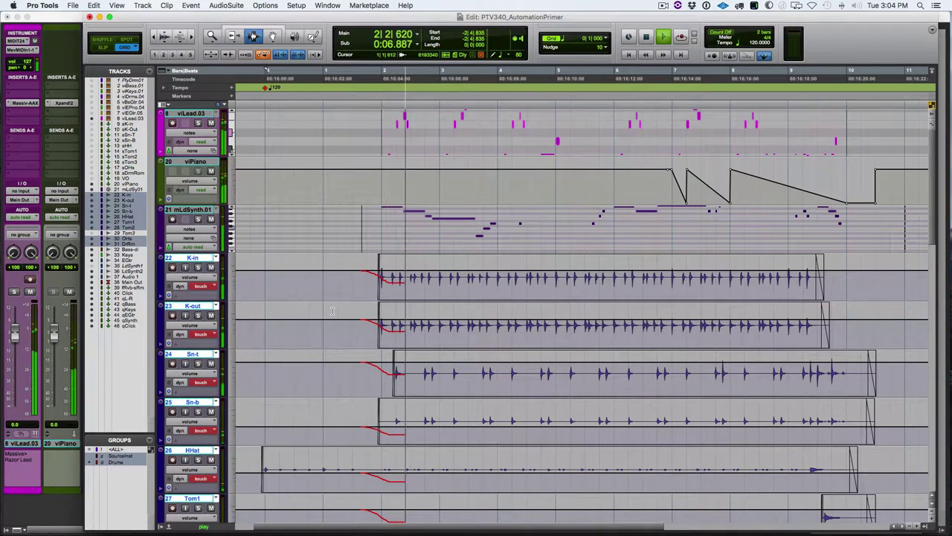
key(space)
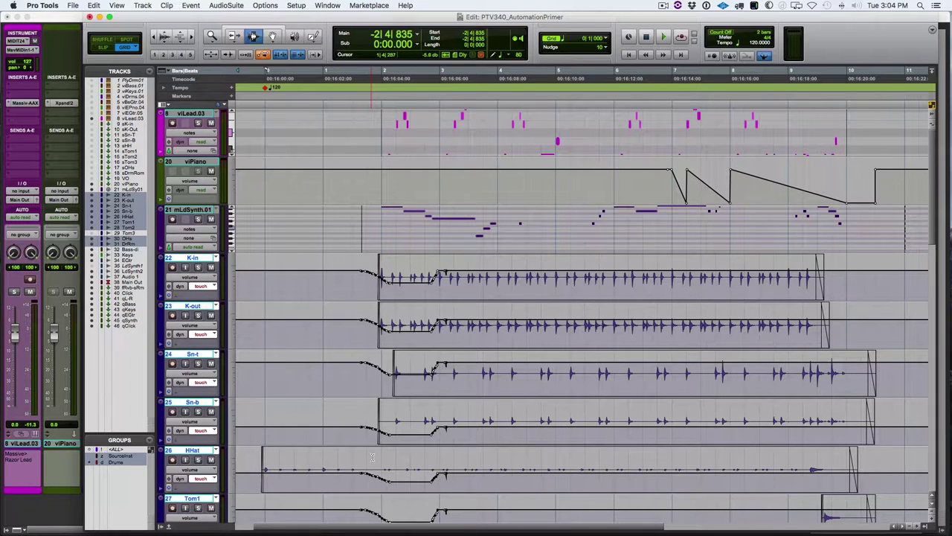
scroll(374, 454, down, 2)
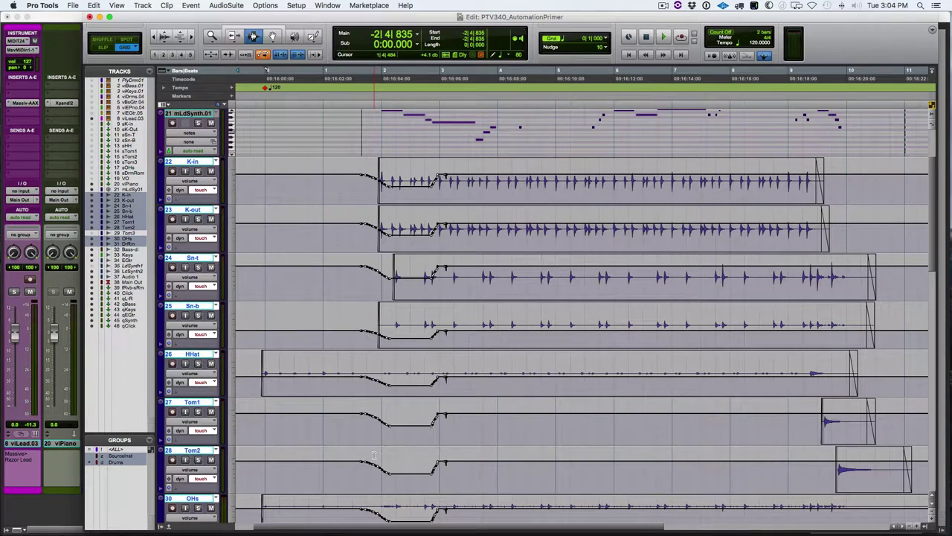
scroll(374, 456, down, 1)
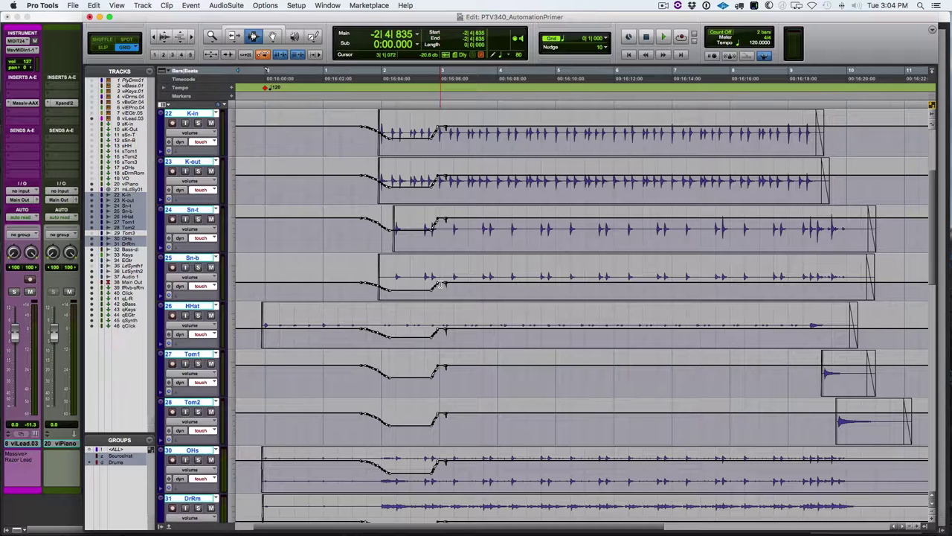
key(super+z)
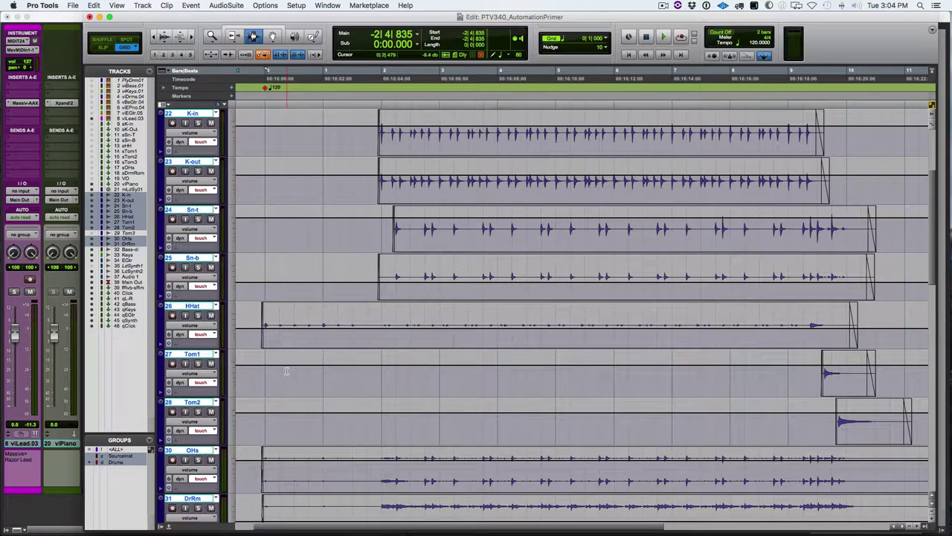
scroll(331, 198, up, 1)
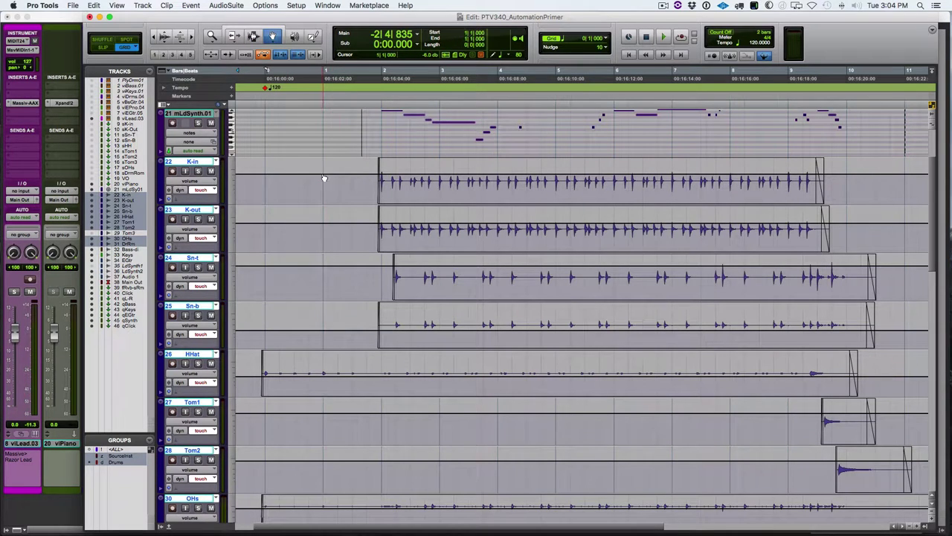
scroll(324, 178, right, 3)
scroll(324, 178, left, 2)
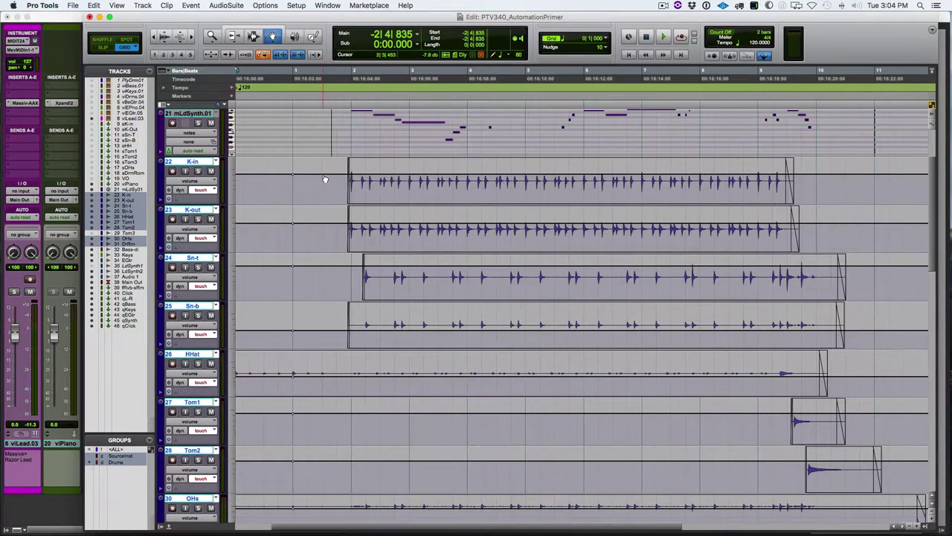
scroll(325, 178, left, 3)
drag(384, 178, 382, 199)
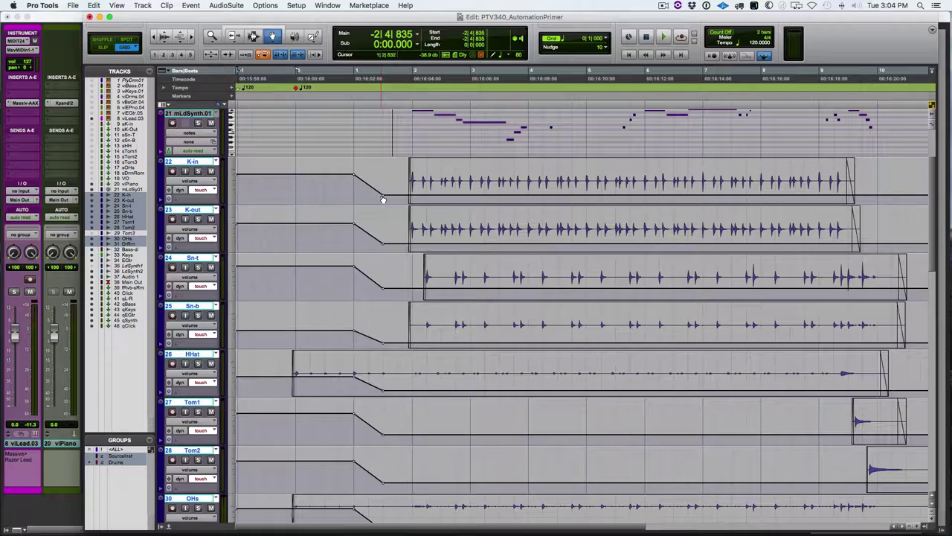
key(super+z)
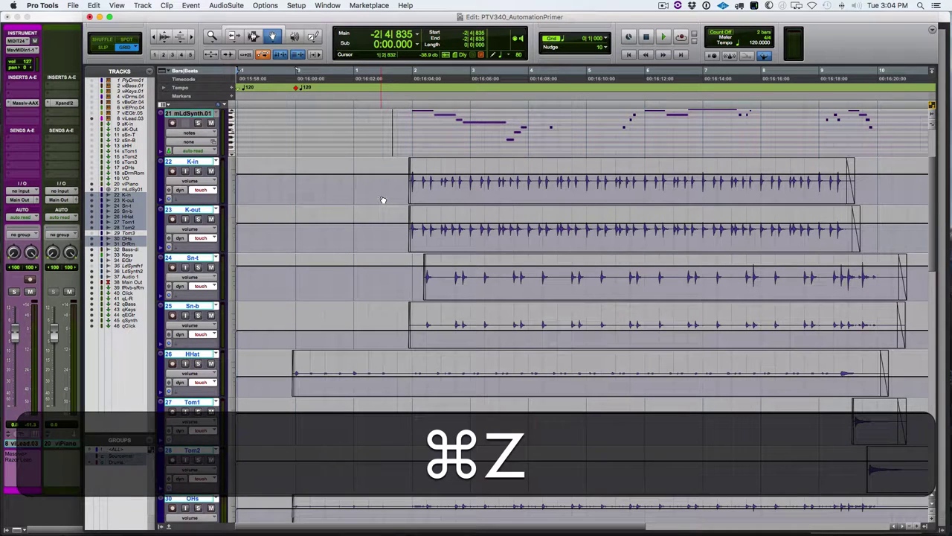
Change the Drums group type from Mix/Edit back to Mix in its Modify settings.
right_click(124, 465)
click(128, 474)
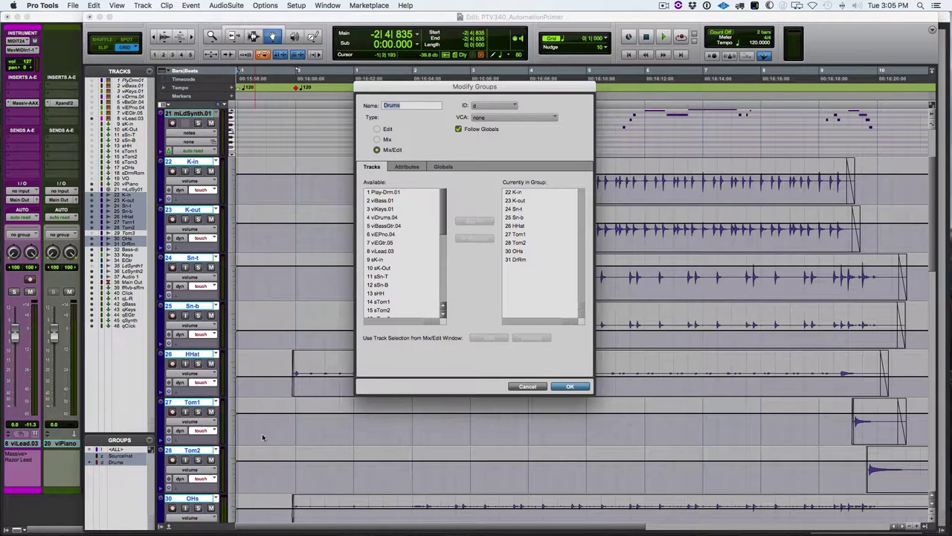
click(386, 141)
click(571, 387)
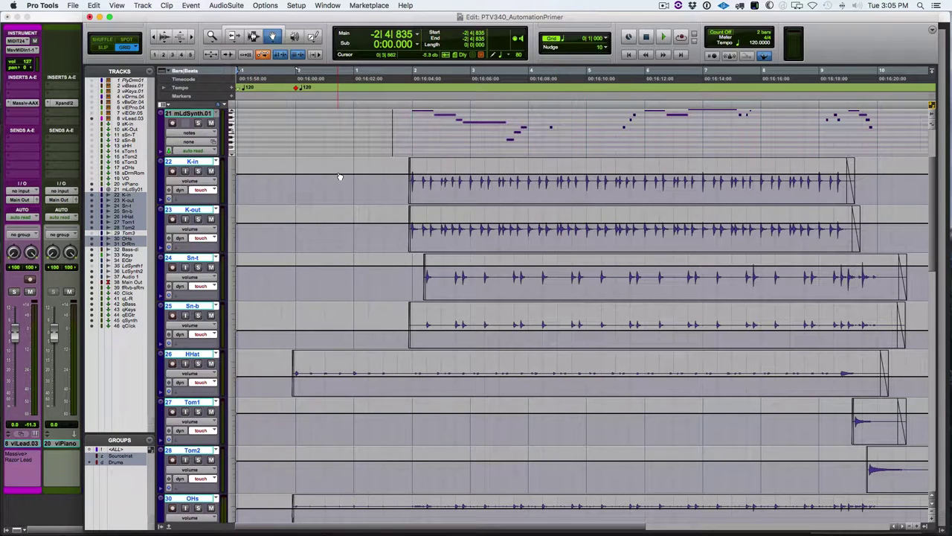
Undo a trial K-in volume ramp, then touch-record a volume dip before bar 2 on the Drums group.
drag(361, 178, 362, 204)
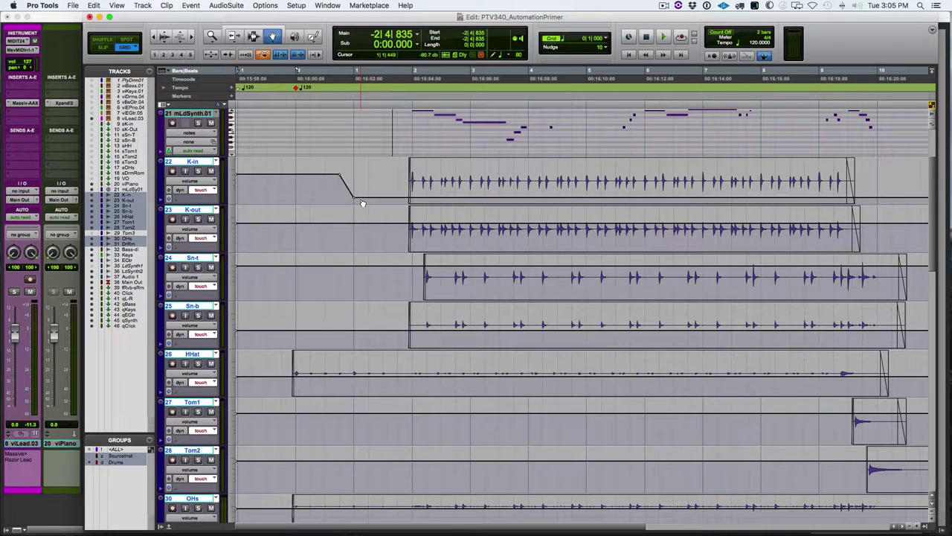
key(super+z)
click(241, 71)
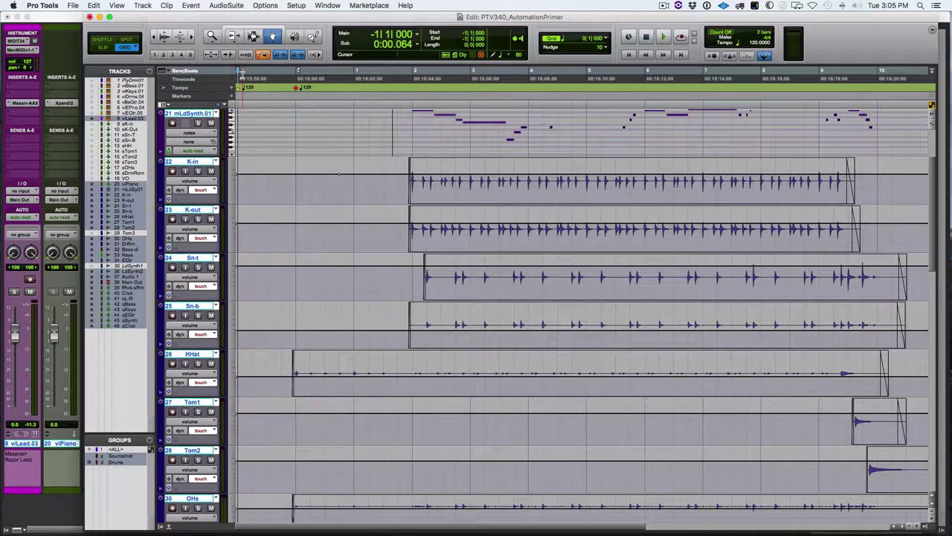
key(space)
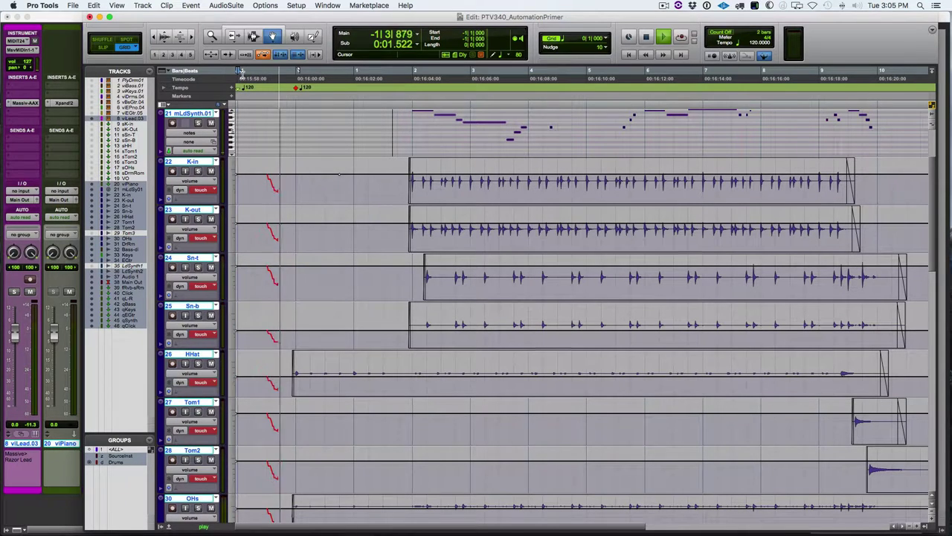
key(space)
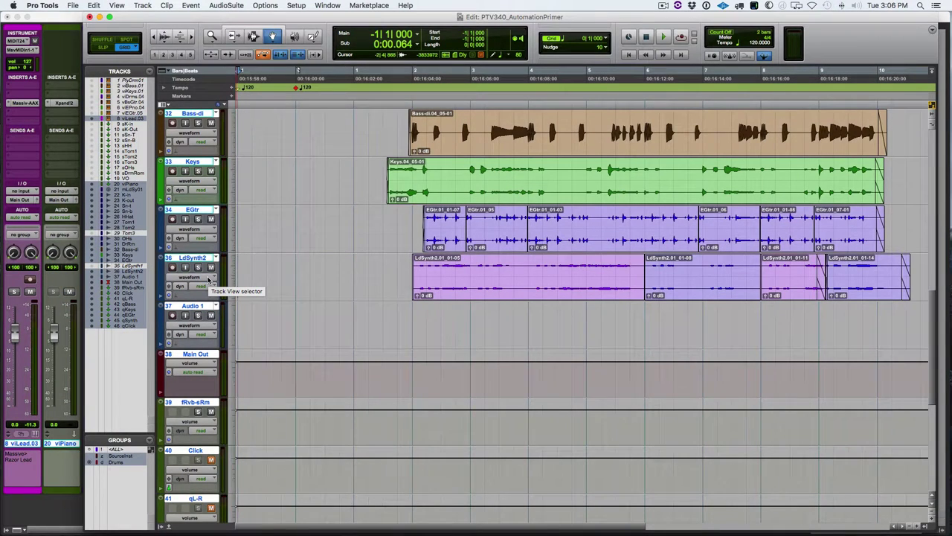
Show LdSynth2's volume automation, briefly compare pan left and pan right, then return to volume.
click(210, 279)
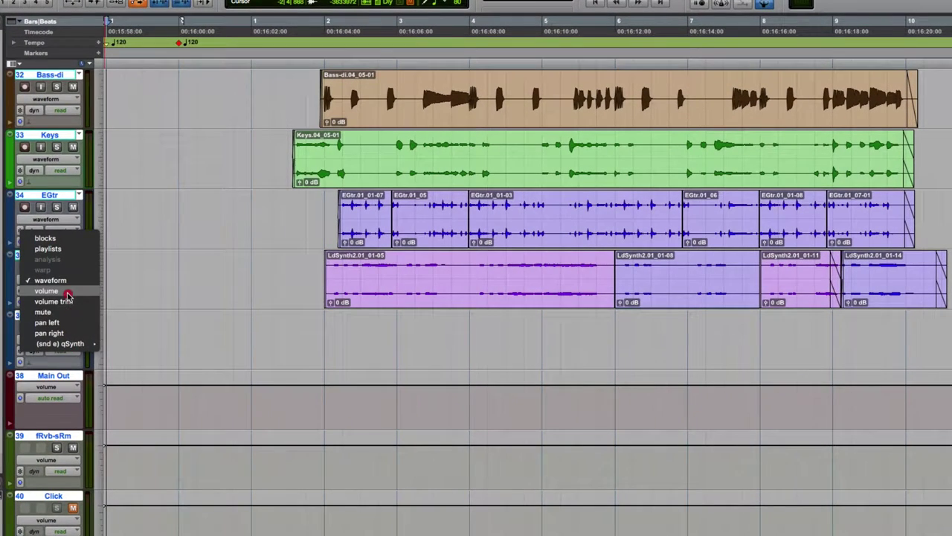
click(167, 288)
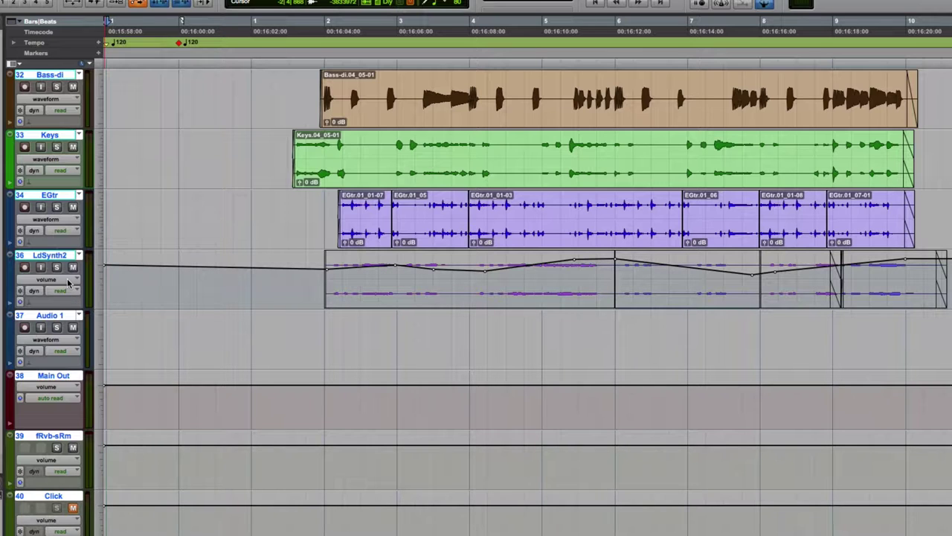
click(68, 281)
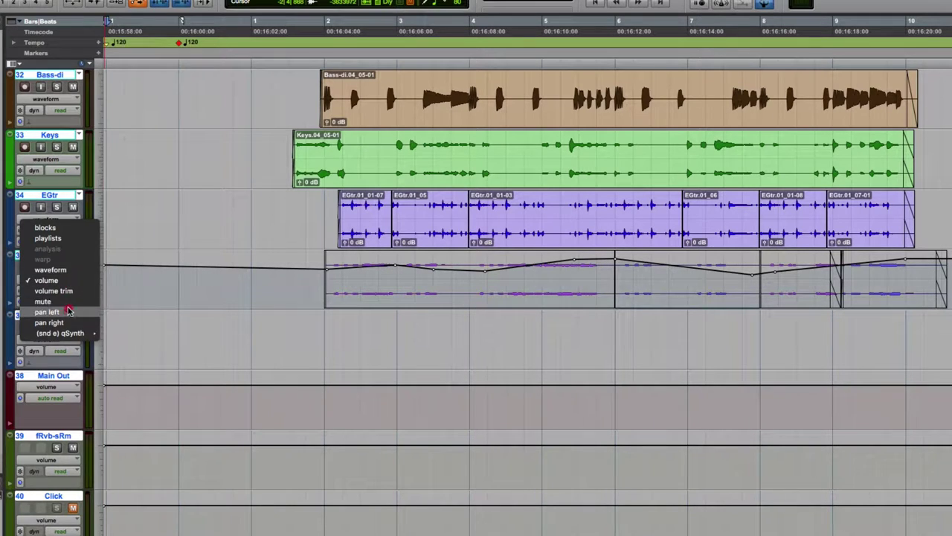
click(67, 312)
click(67, 281)
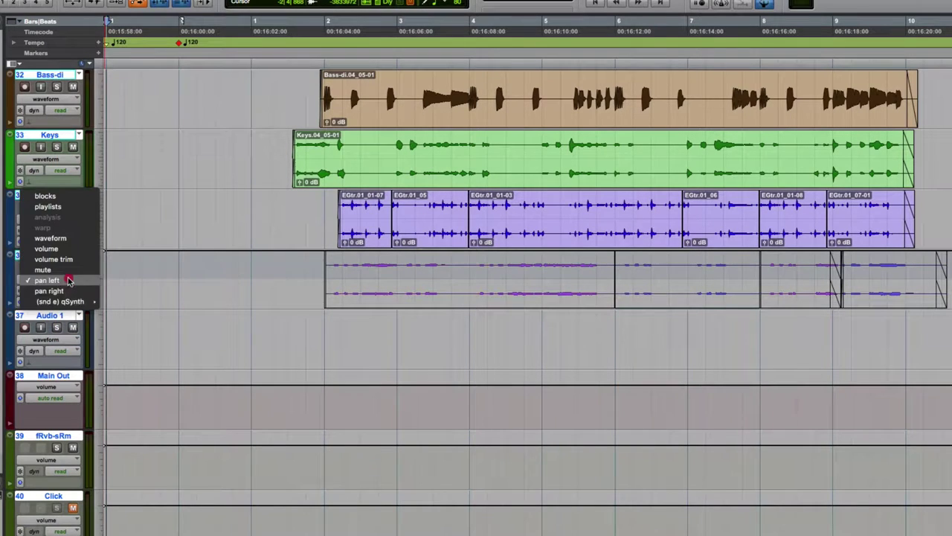
click(70, 291)
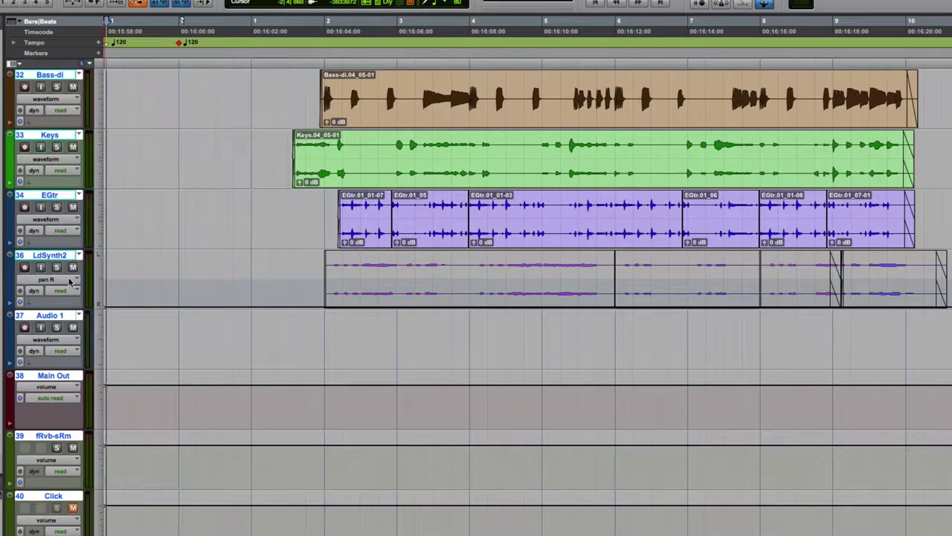
click(69, 281)
click(64, 238)
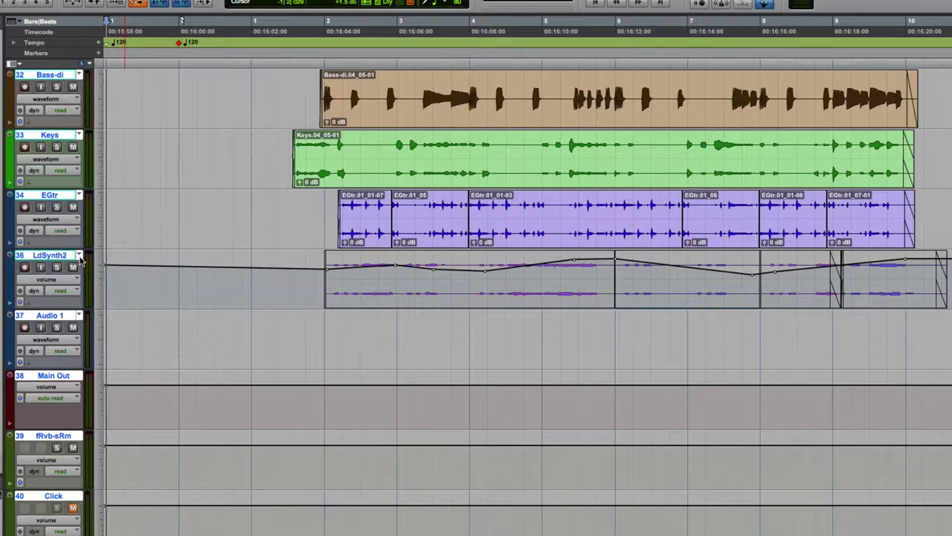
click(80, 255)
click(88, 266)
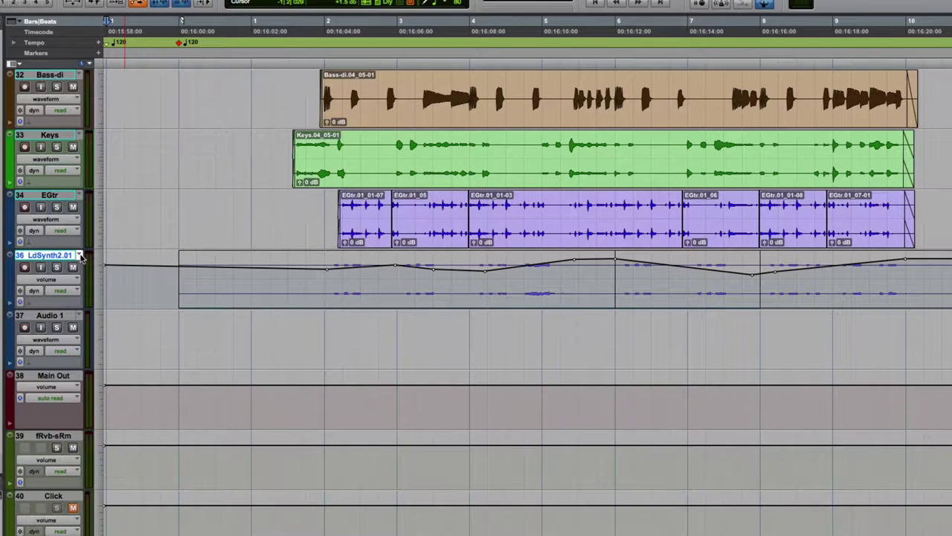
click(80, 255)
click(87, 266)
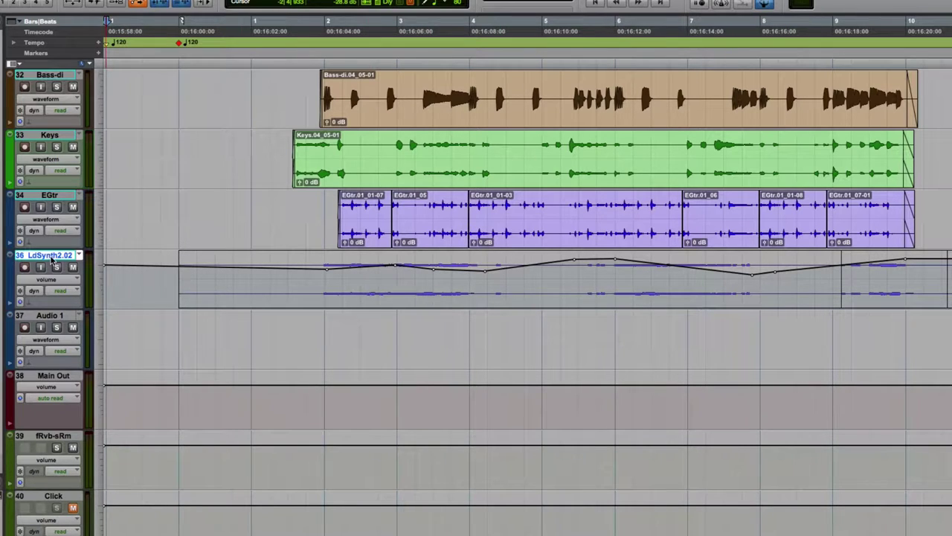
click(79, 255)
click(123, 245)
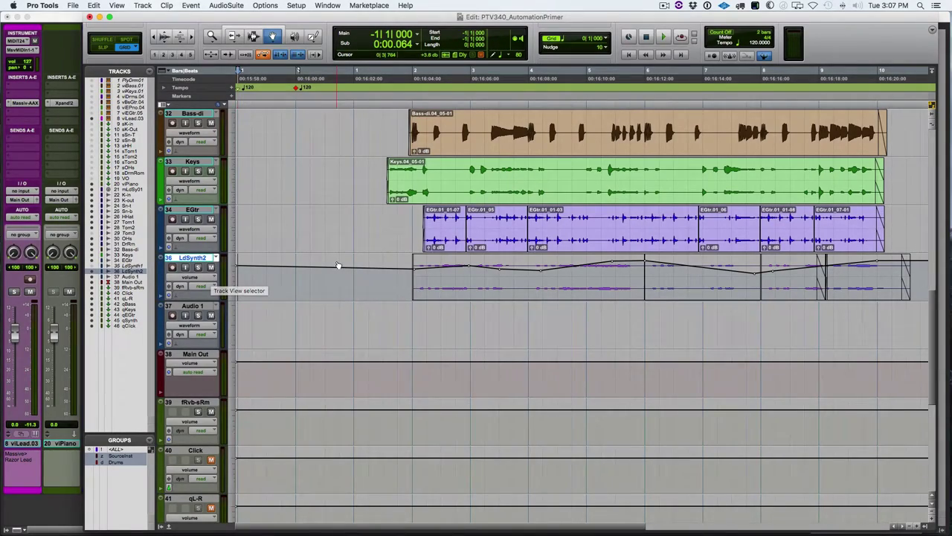
Bring track 21 into view with a wider timeline and display its volume automation line.
scroll(339, 266, up, 10)
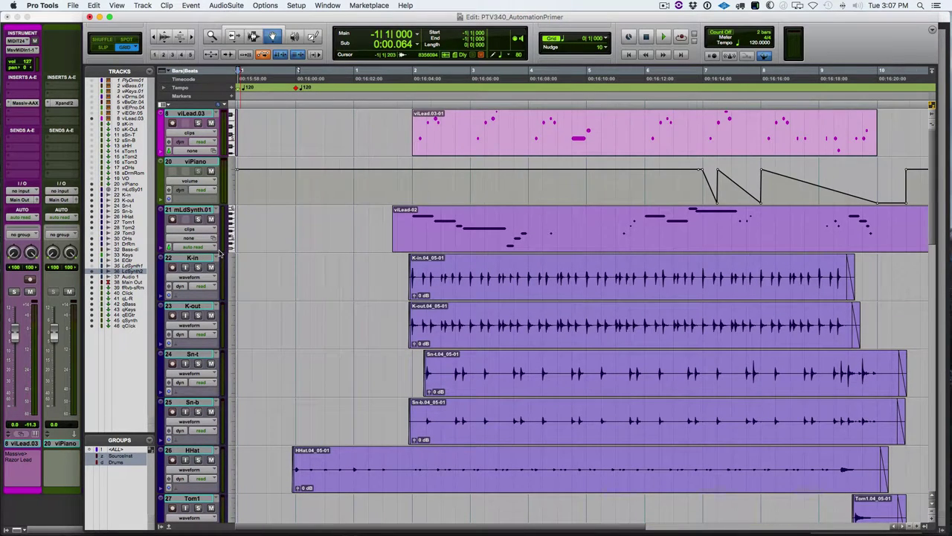
drag(221, 254, 192, 260)
click(137, 233)
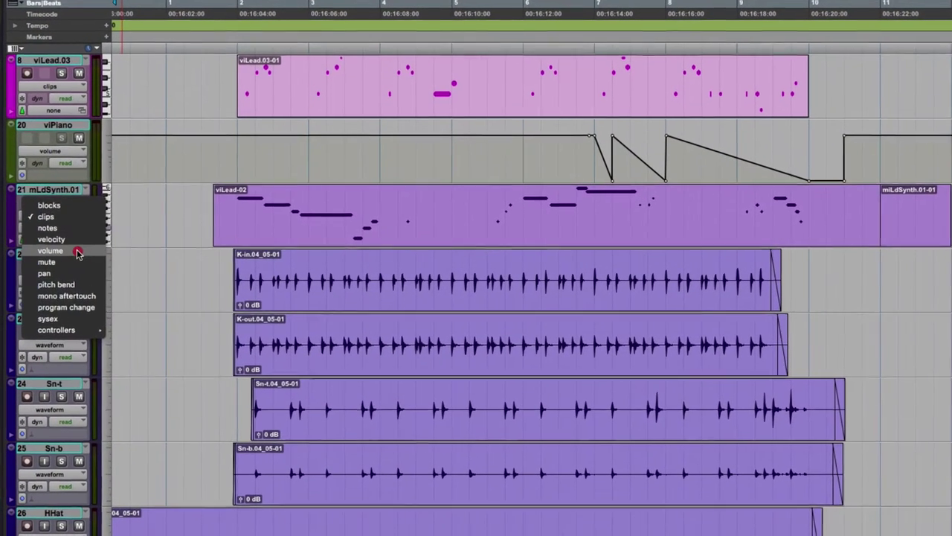
click(140, 255)
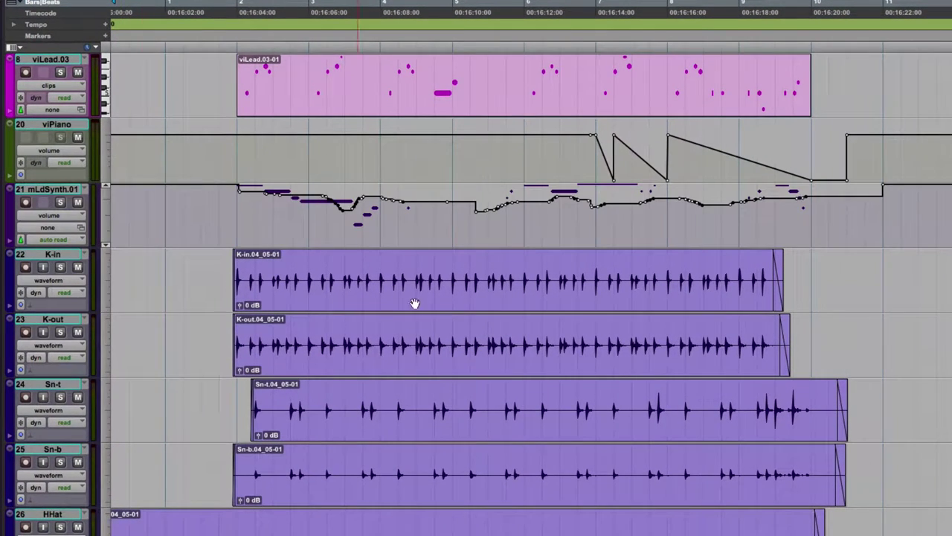
click(835, 216)
Switch track 21 to the mLdSynth.02 playlist and zoom to the viLead.02-05 clip's MIDI volume.
click(86, 192)
click(93, 203)
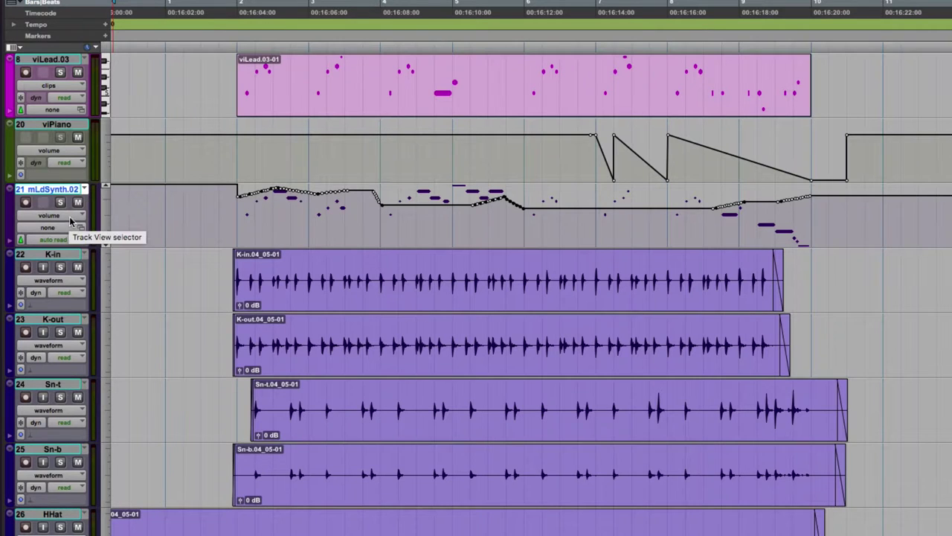
click(71, 216)
click(69, 182)
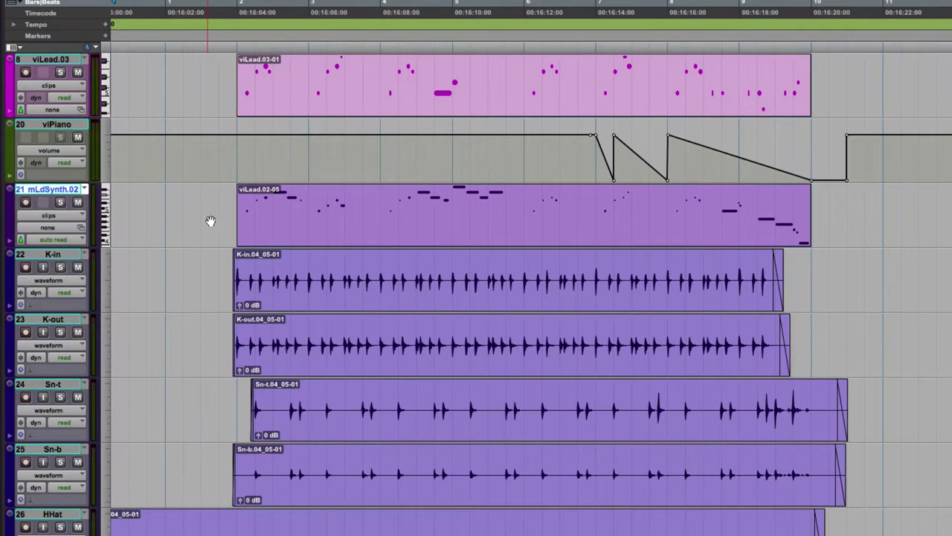
click(445, 232)
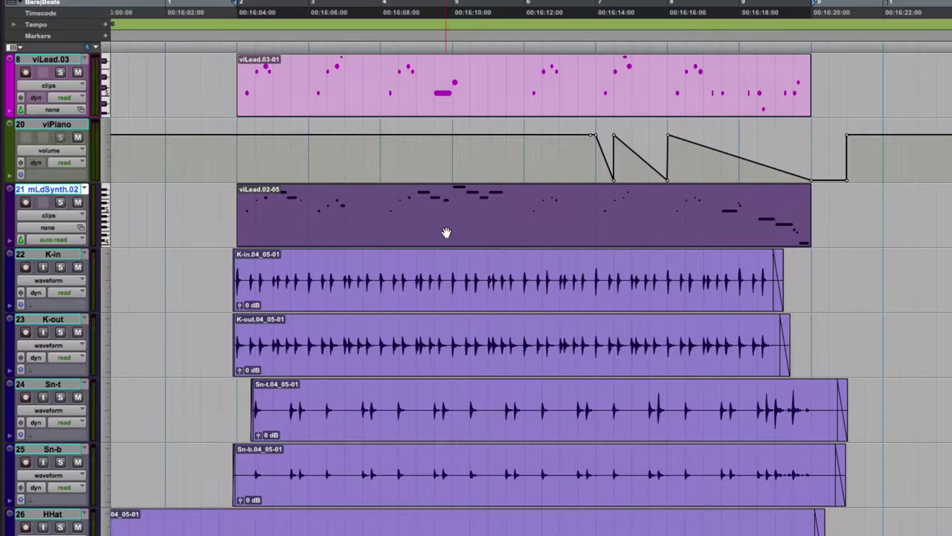
click(75, 216)
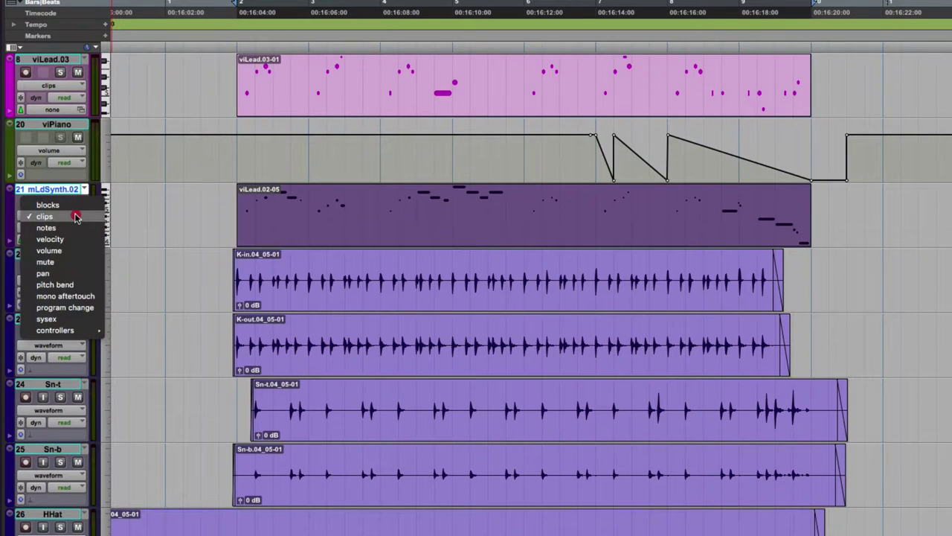
click(75, 251)
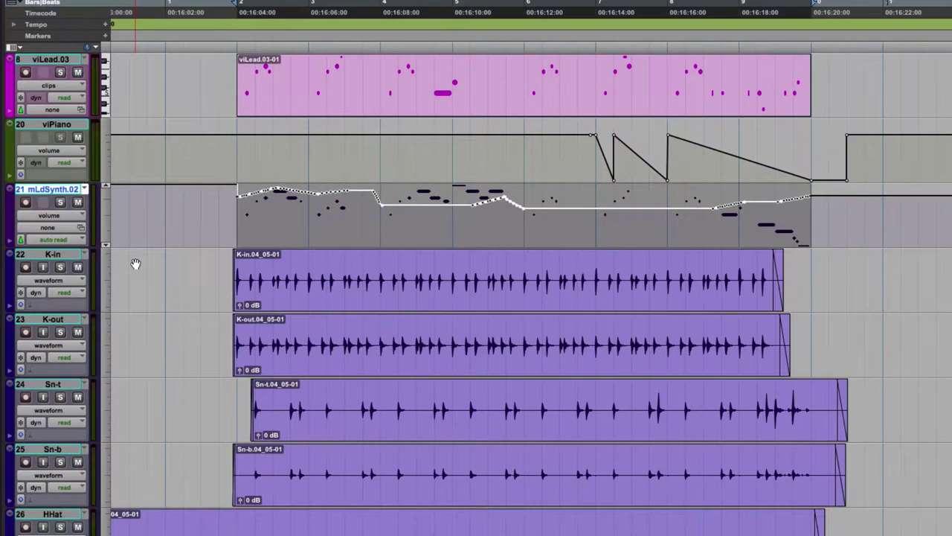
key(alt+f)
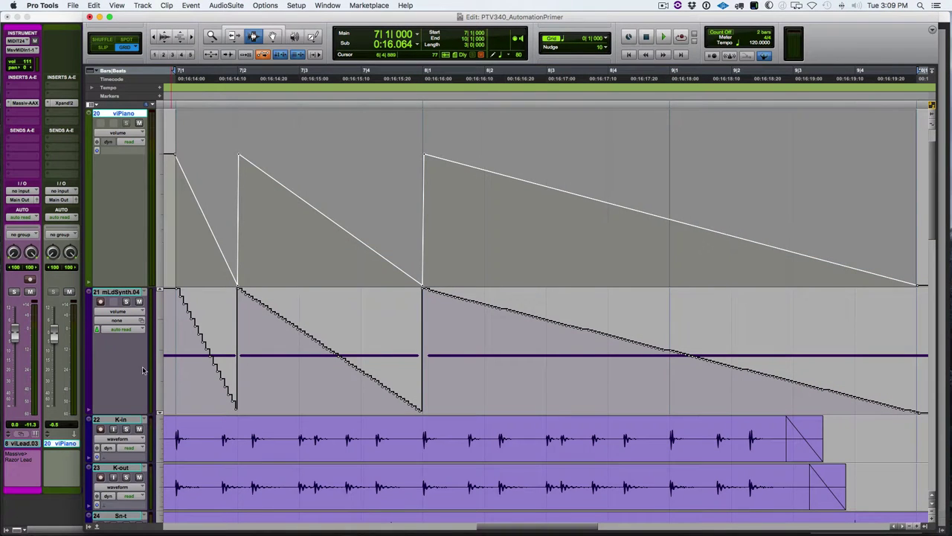
Enlarge track 21 to reveal its three stepped volume ramps at bars 7, 7|2 and 8.
drag(136, 413, 134, 474)
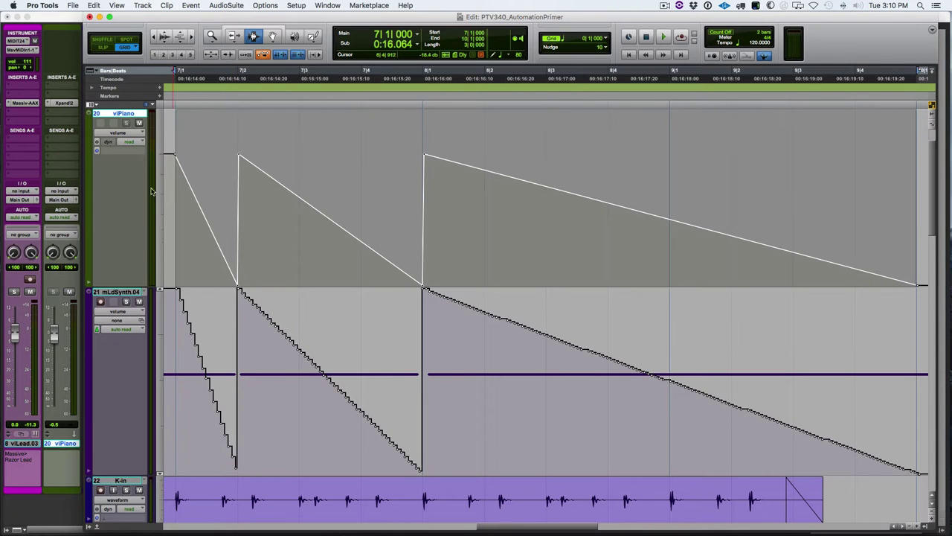
scroll(634, 203, right, 2)
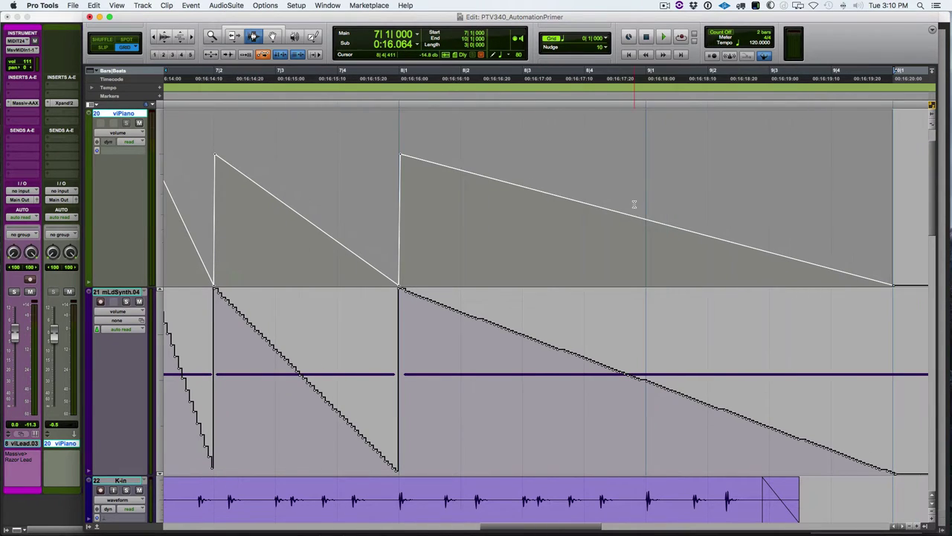
scroll(633, 203, left, 2)
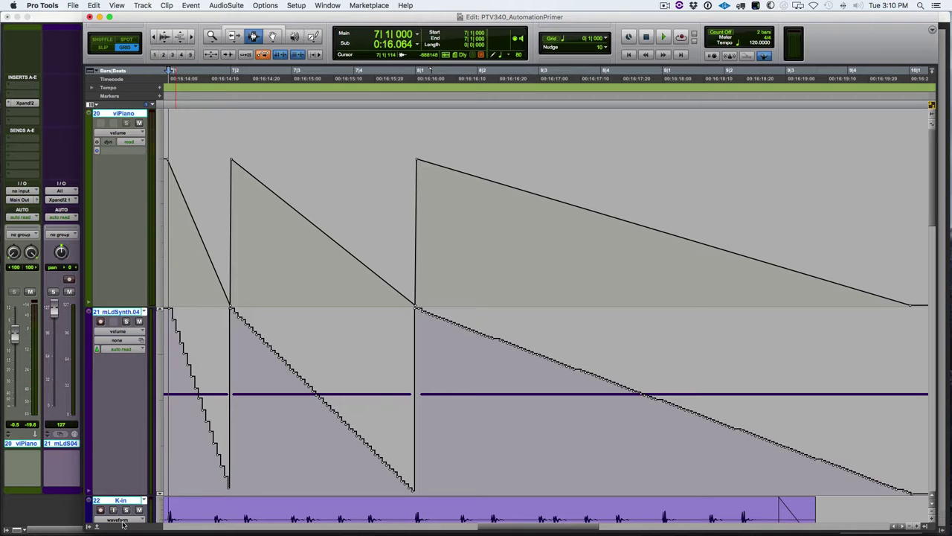
key(space)
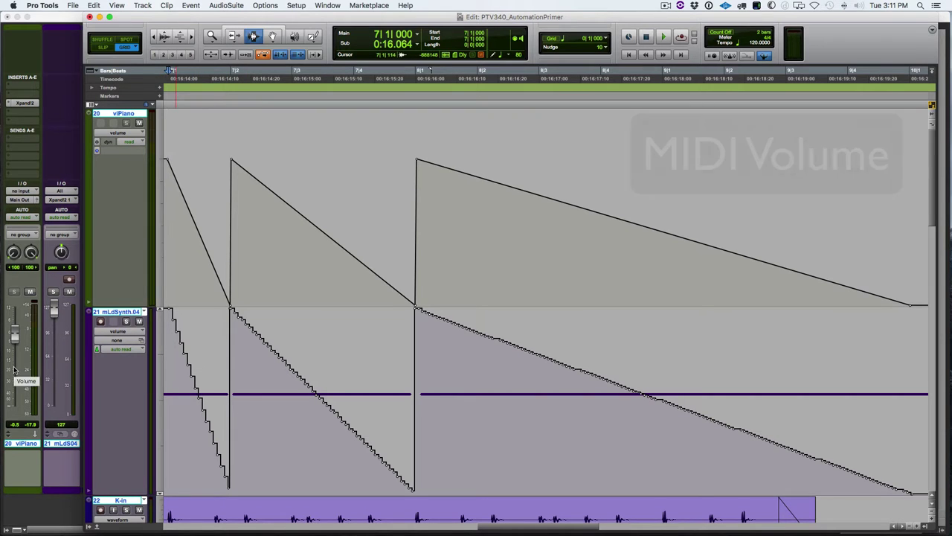
key(space)
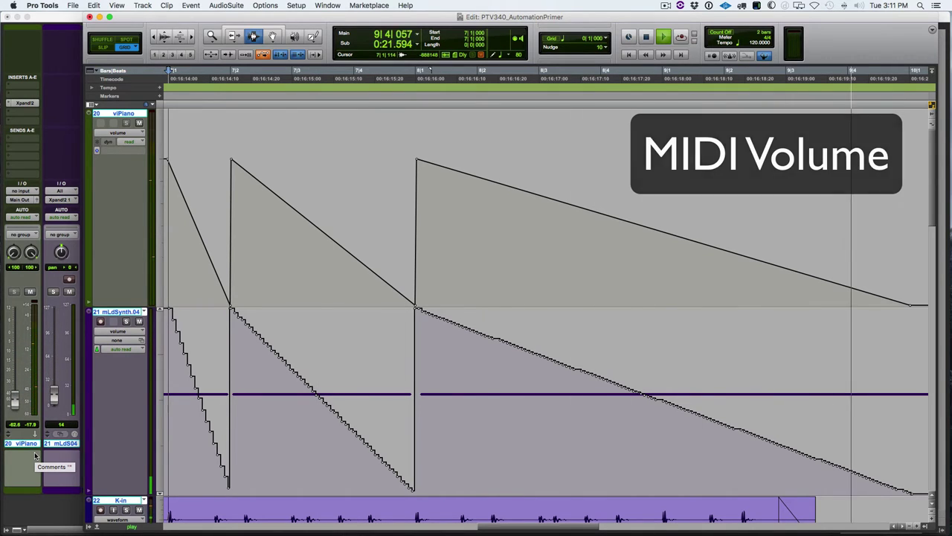
key(space)
key(space)
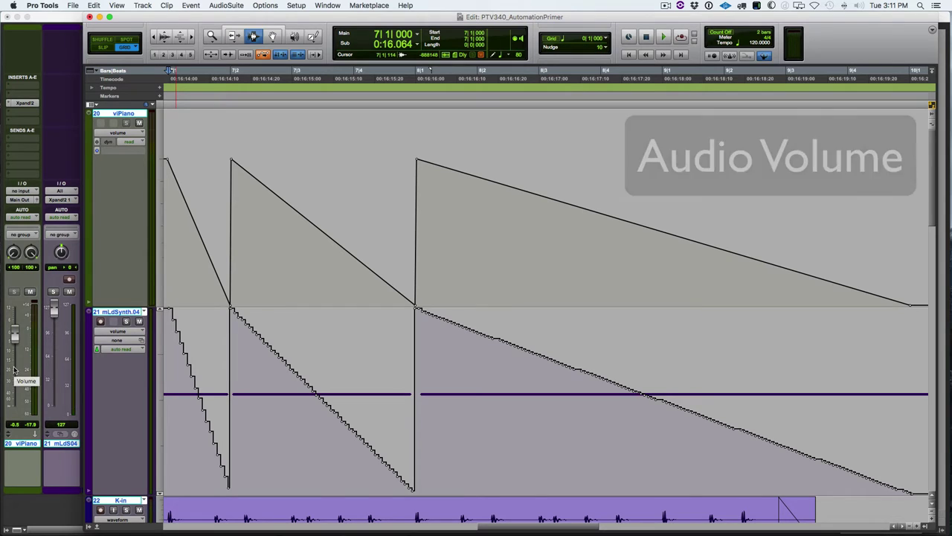